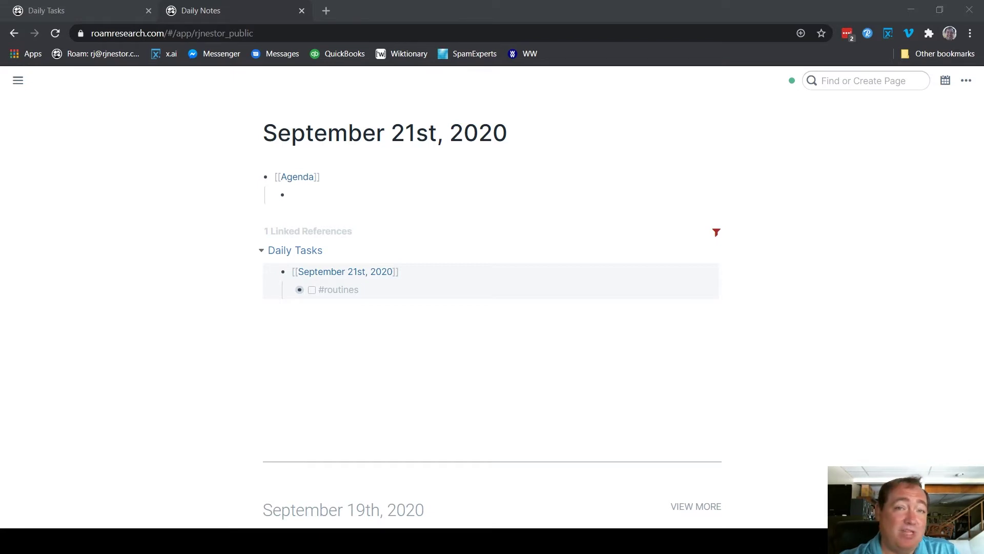
Expand #routines and open the Create tomorrow's Agenda checklist in the sidebar, then edit the empty Agenda child
{"action": "left_click", "coordinate": [290, 290]}
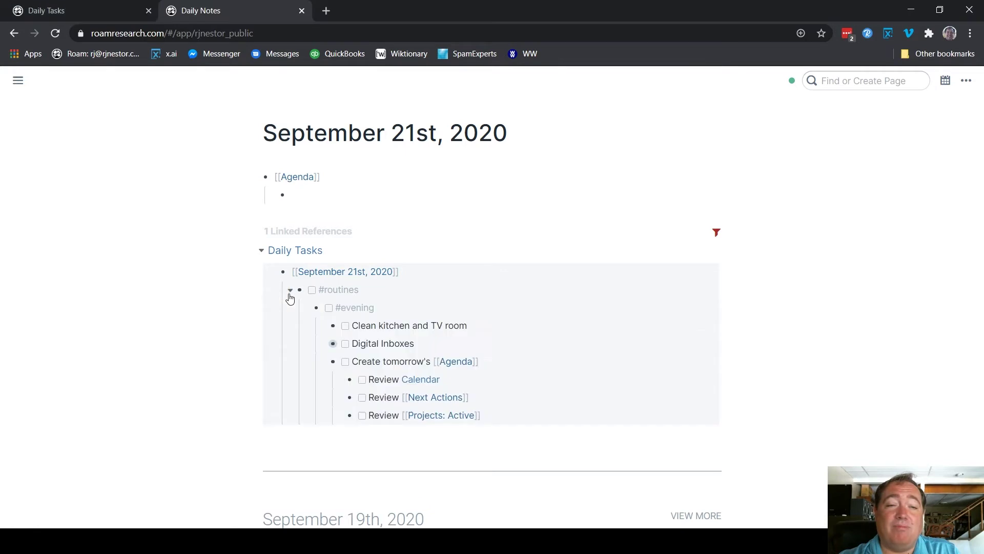
{"action": "right_click", "coordinate": [333, 364]}
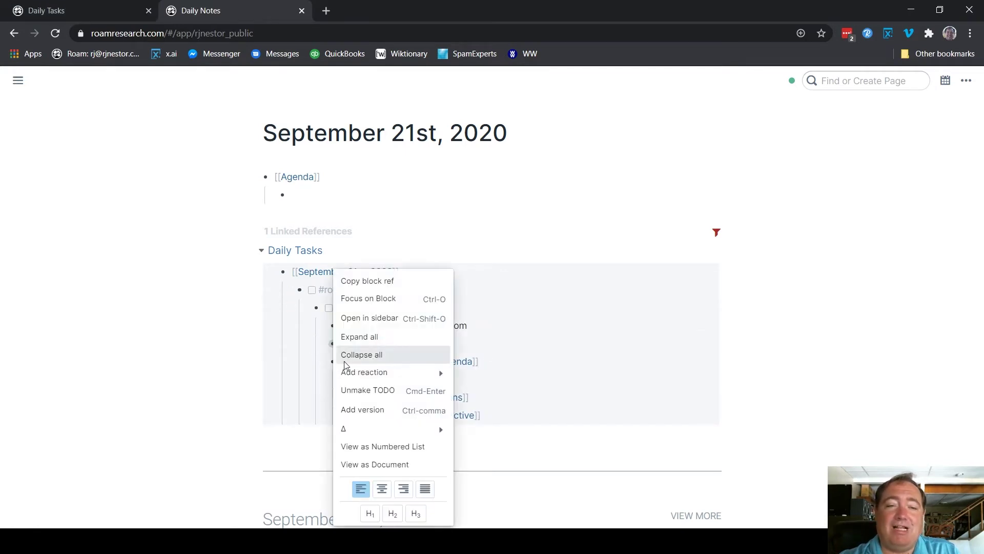
{"action": "left_click", "coordinate": [381, 315]}
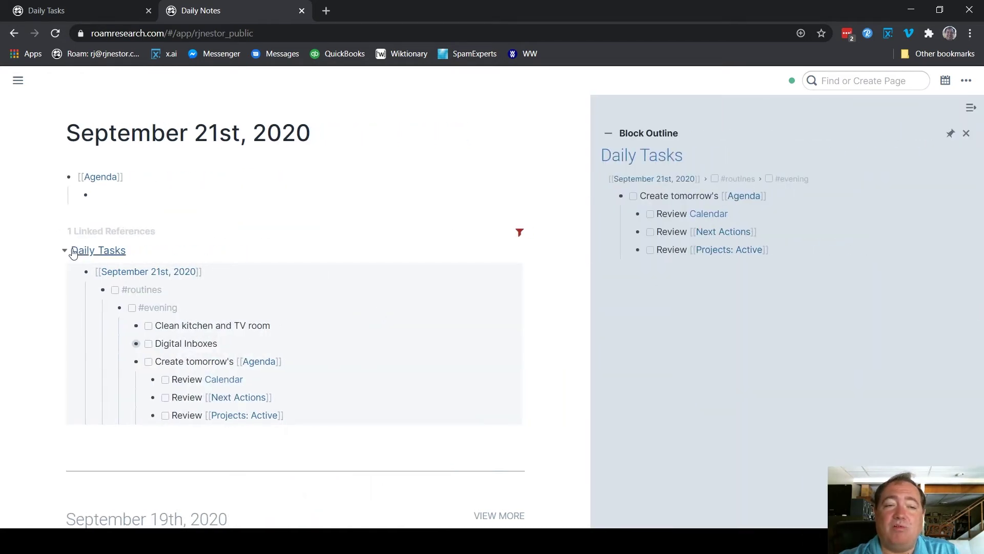
{"action": "left_click", "coordinate": [142, 183]}
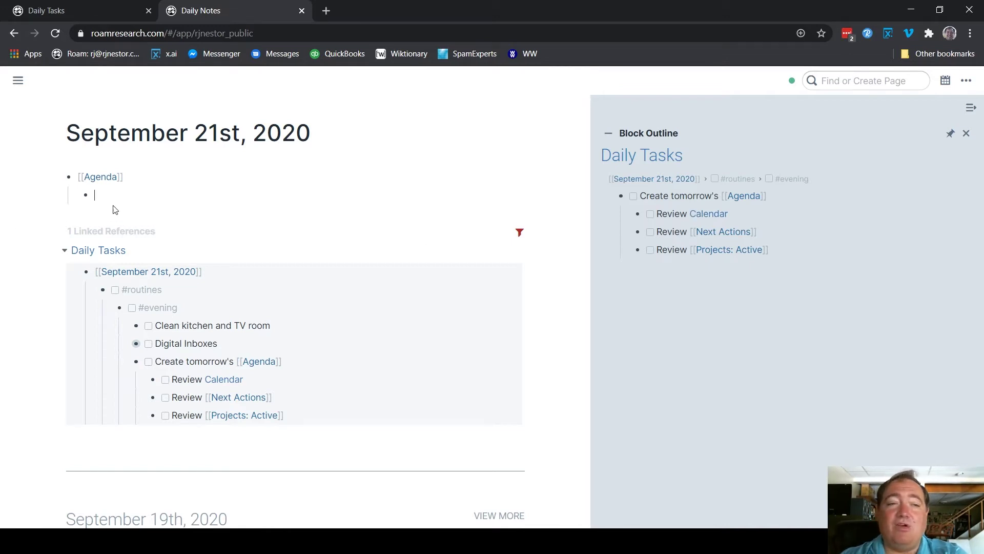
Add a [[10:00]] block linking the contact's page and tagged #coaching, with an empty nested child
{"action": "left_click", "coordinate": [243, 212]}
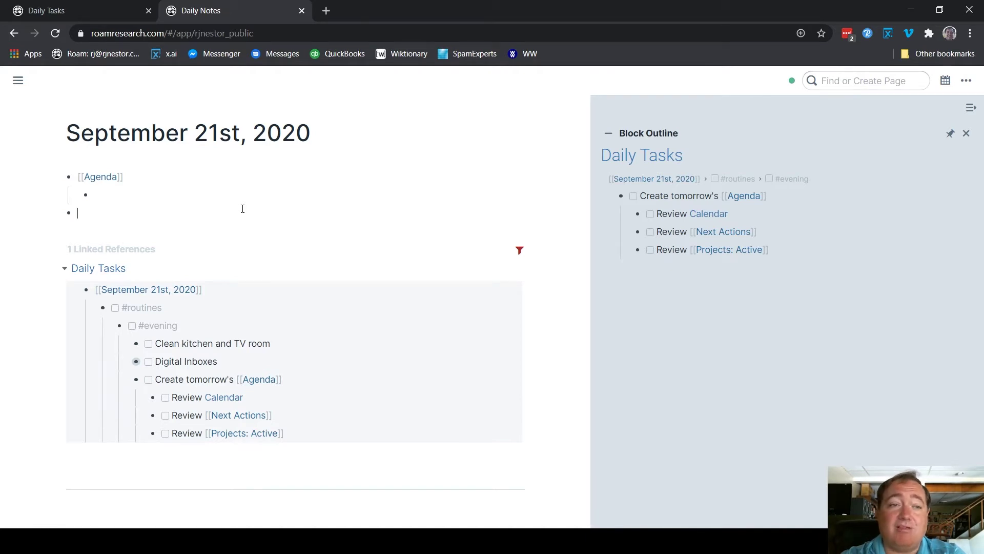
{"action": "type", "text": "[["}
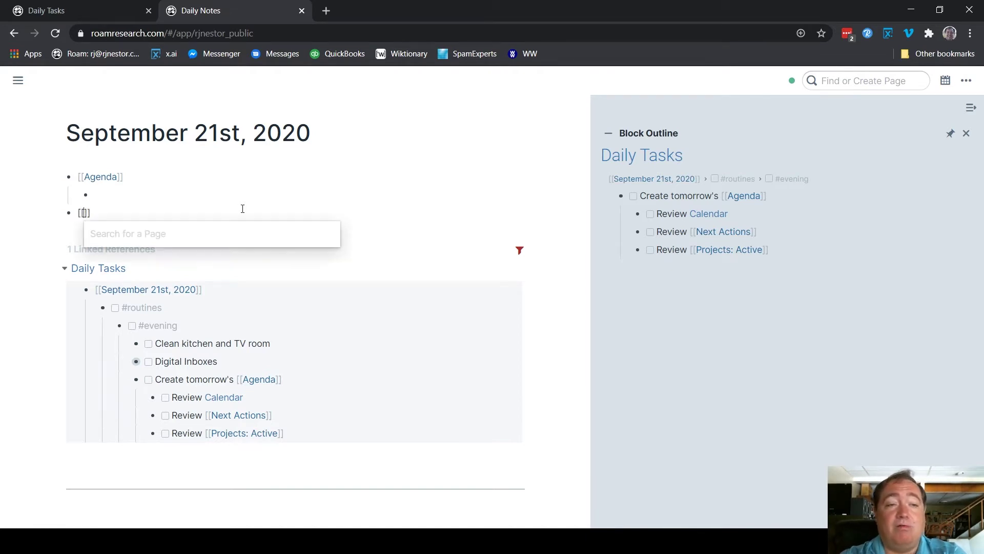
{"action": "type", "text": "10:00"}
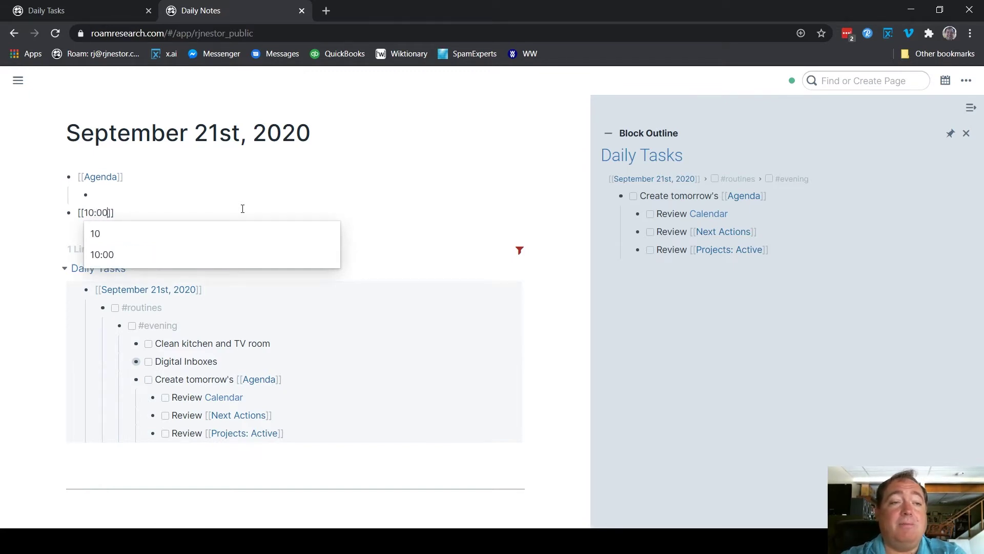
{"action": "key", "text": "Return"}
{"action": "type", "text": "[[Tom S"}
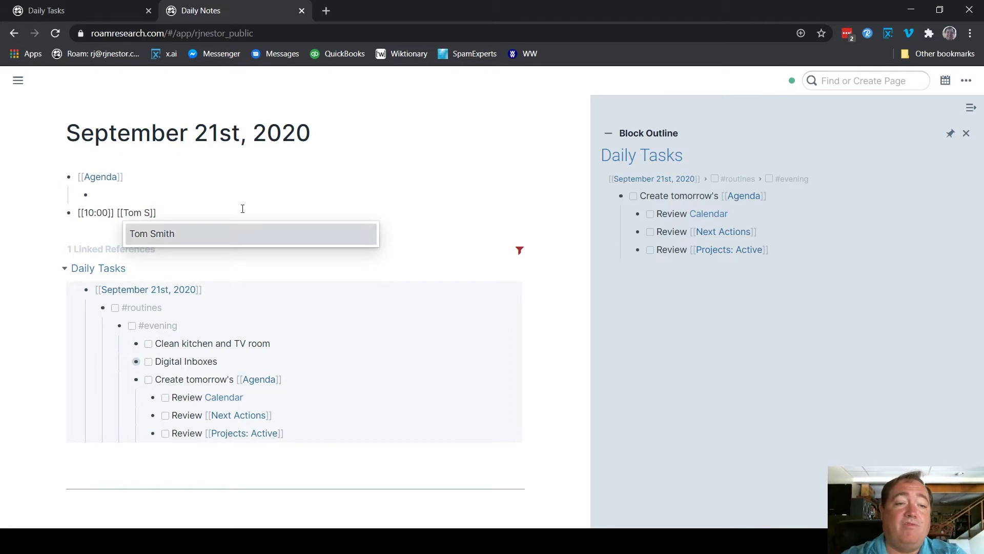
{"action": "key", "text": "Return"}
{"action": "type", "text": "#coachin"}
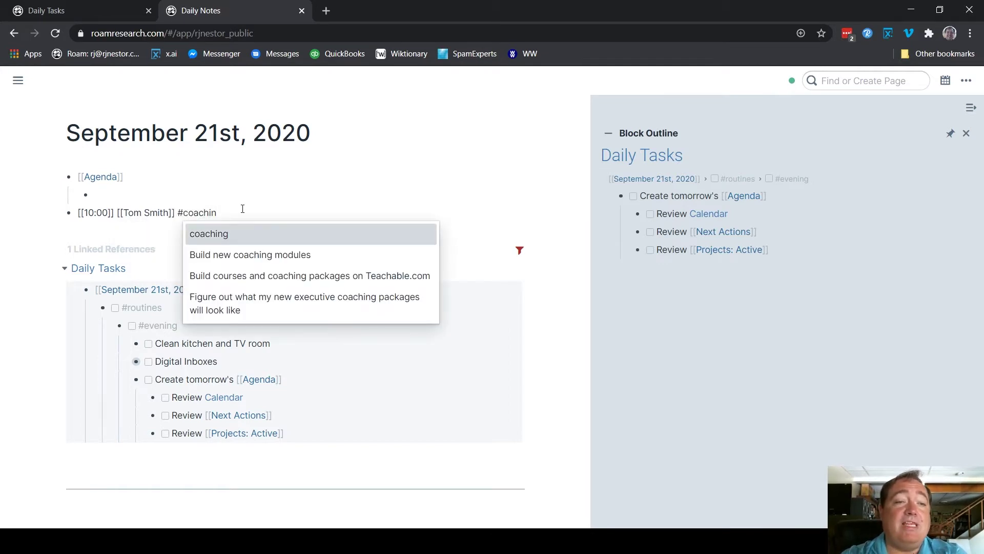
{"action": "key", "text": "Return"}
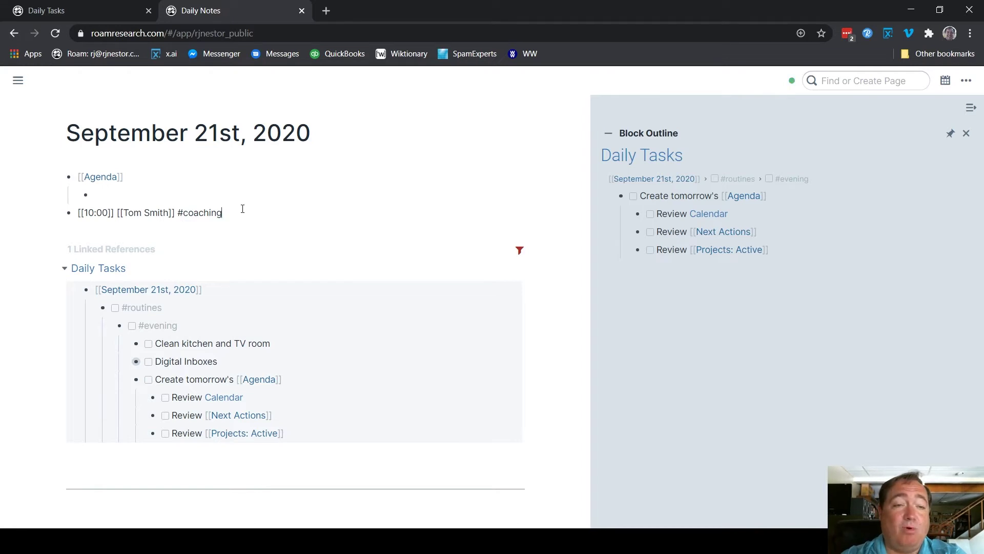
{"action": "key", "text": "Return"}
{"action": "key", "text": "Tab"}
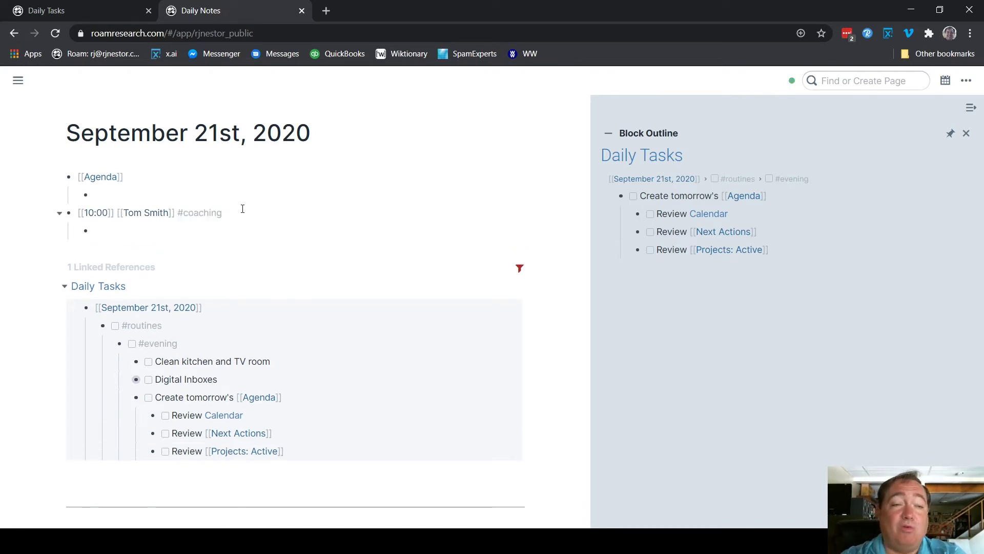
{"action": "key", "text": "Return"}
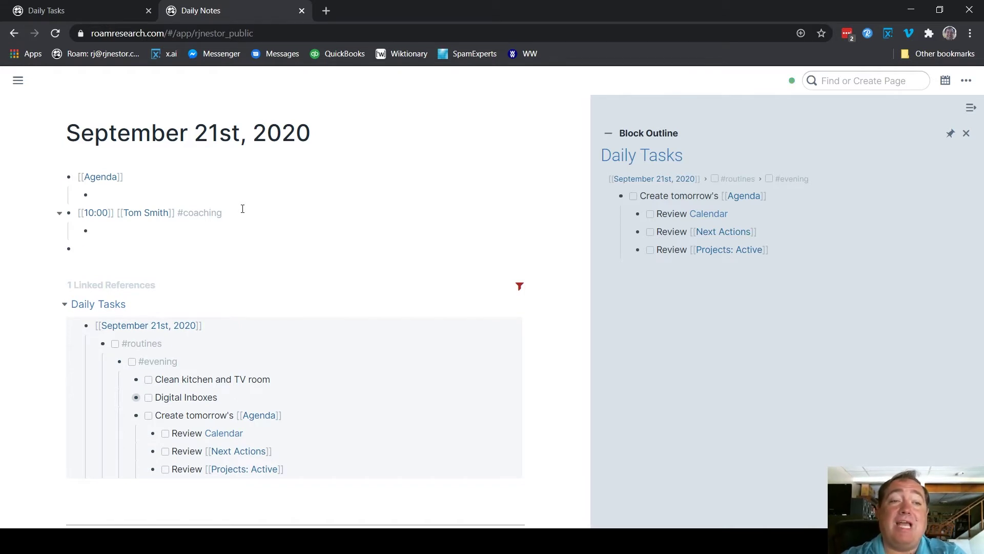
Paste a reference to the 10:00 coaching block under Agenda and make it a TODO
{"action": "right_click", "coordinate": [68, 213]}
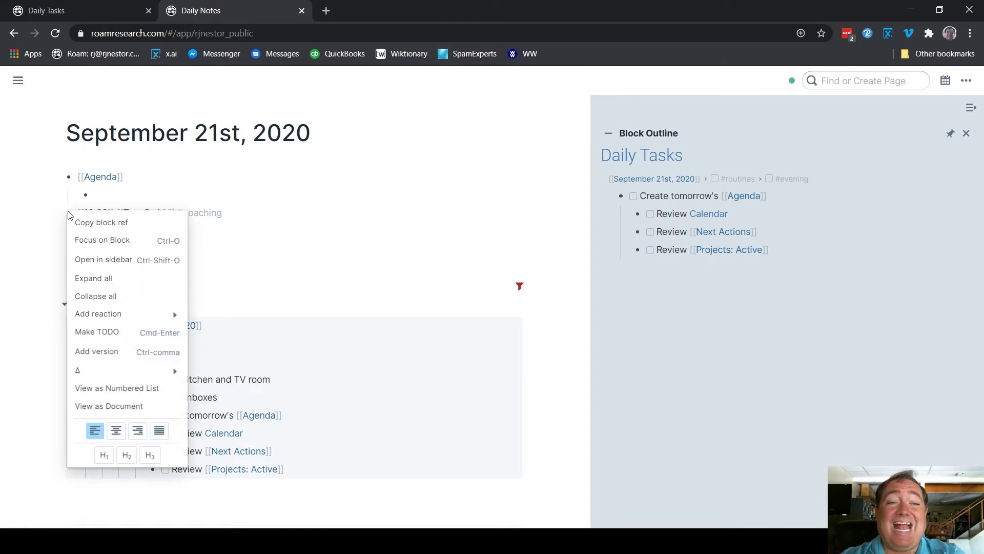
{"action": "left_click", "coordinate": [85, 221]}
{"action": "left_click", "coordinate": [114, 195]}
{"action": "key", "text": "ctrl+v"}
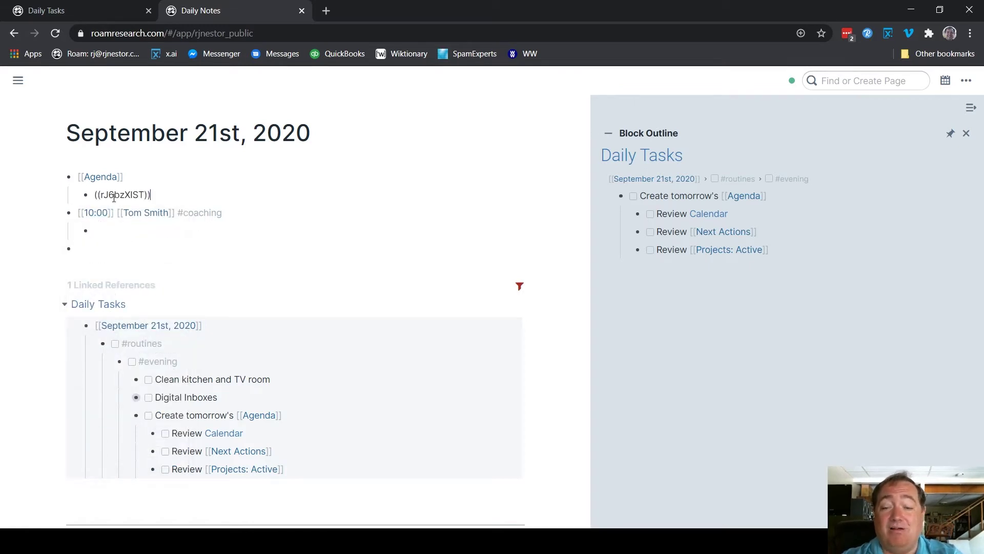
{"action": "key", "text": "ctrl+Return"}
{"action": "left_click", "coordinate": [27, 216]}
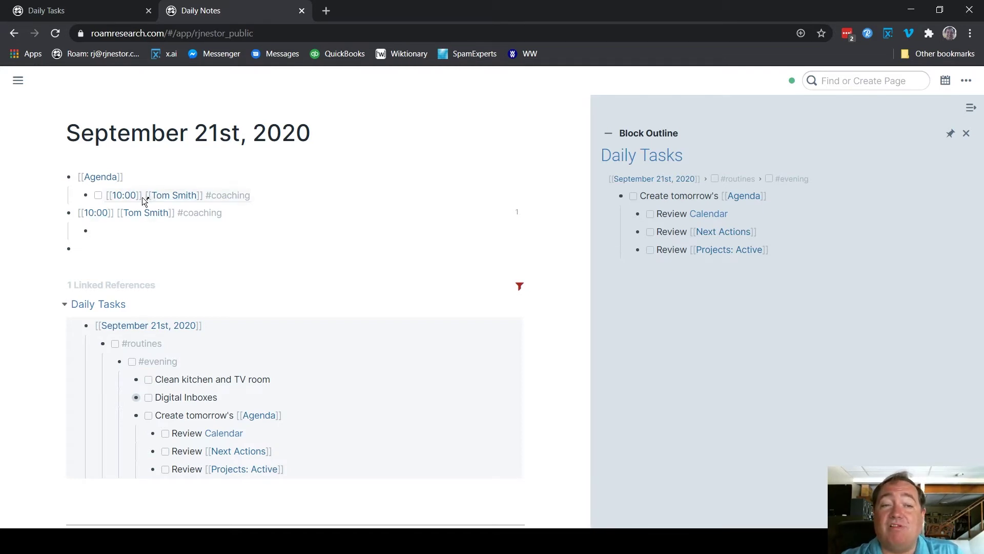
Zoom into the referenced 10:00 block to inspect it, returning to the September 21st note each time
{"action": "right_click", "coordinate": [206, 201]}
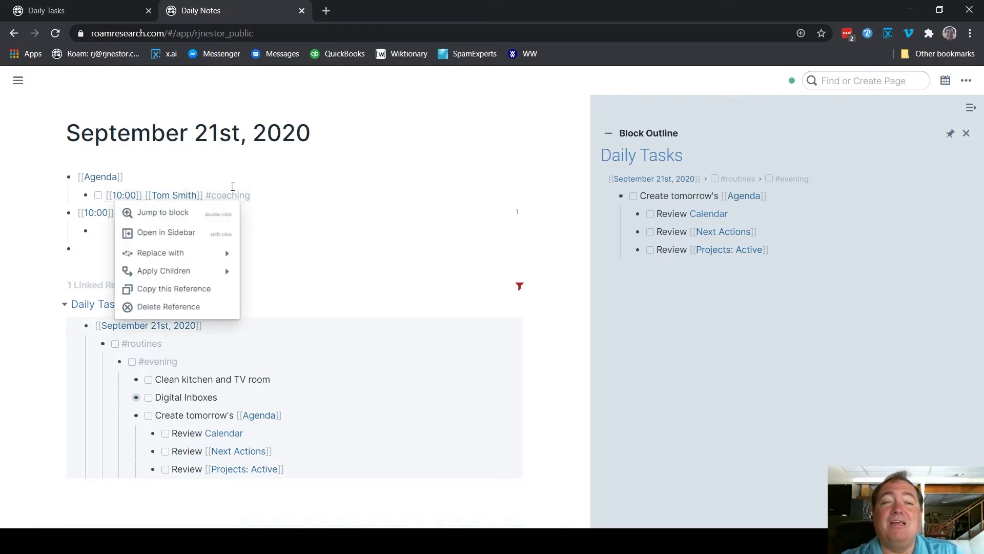
{"action": "left_click", "coordinate": [193, 219]}
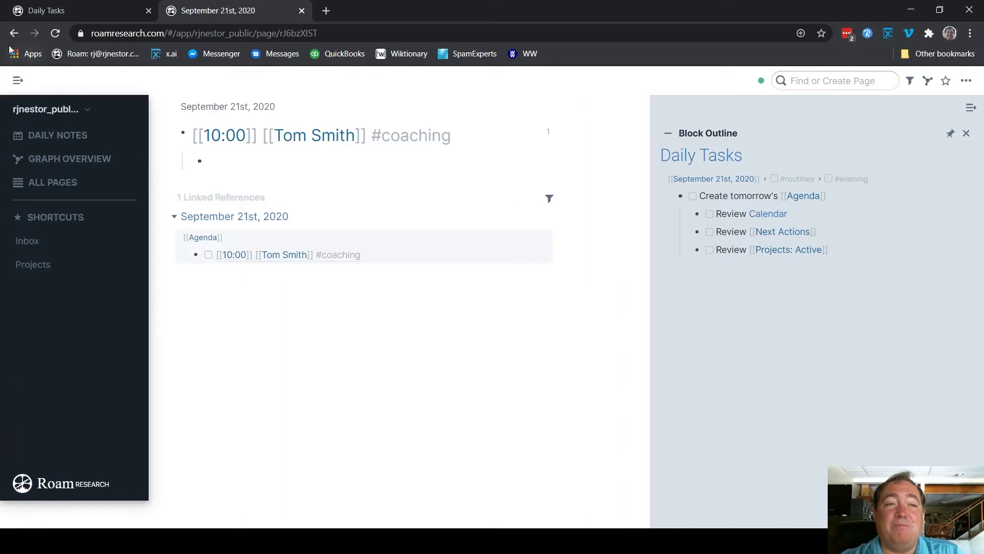
{"action": "left_click", "coordinate": [13, 39]}
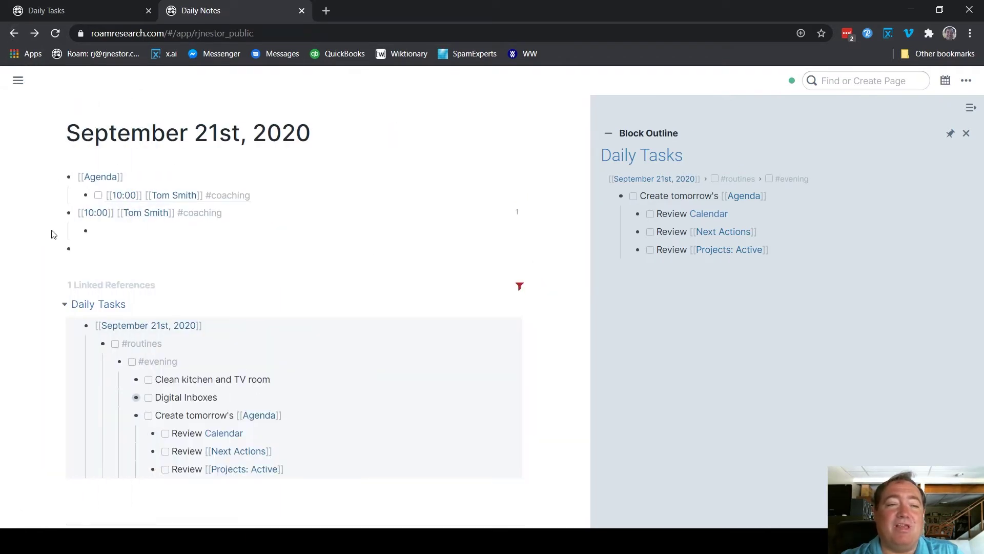
{"action": "right_click", "coordinate": [68, 213]}
{"action": "left_click", "coordinate": [103, 245]}
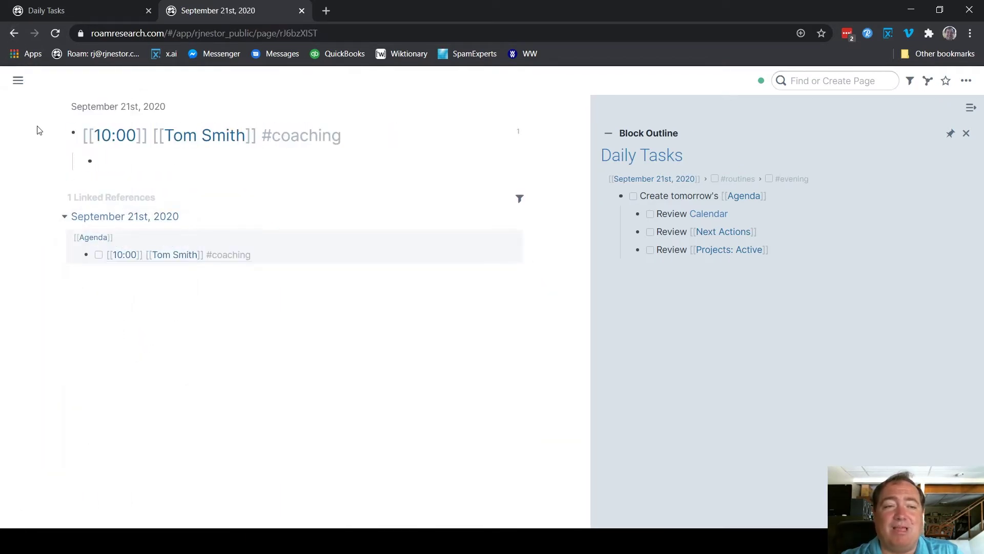
{"action": "left_click", "coordinate": [14, 33]}
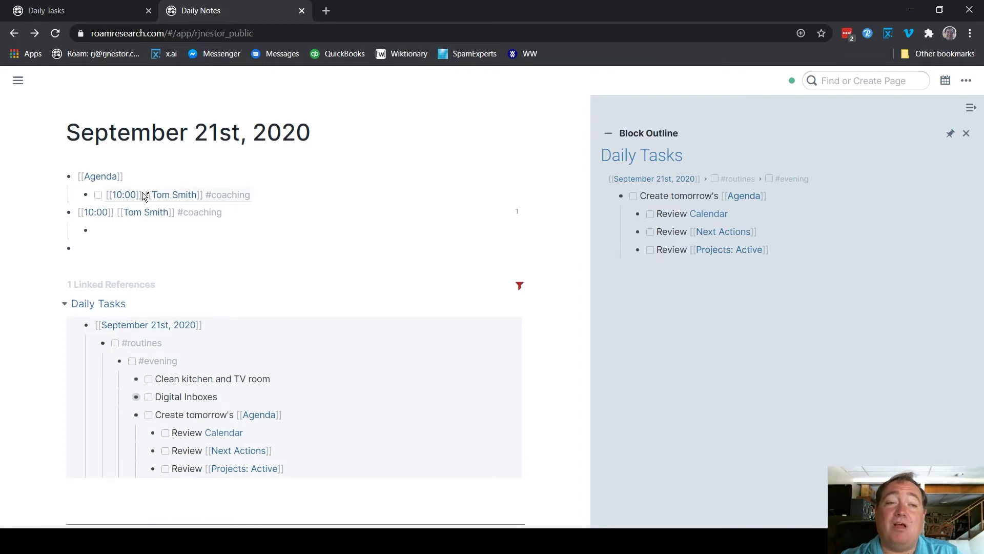
{"action": "left_click", "coordinate": [112, 180]}
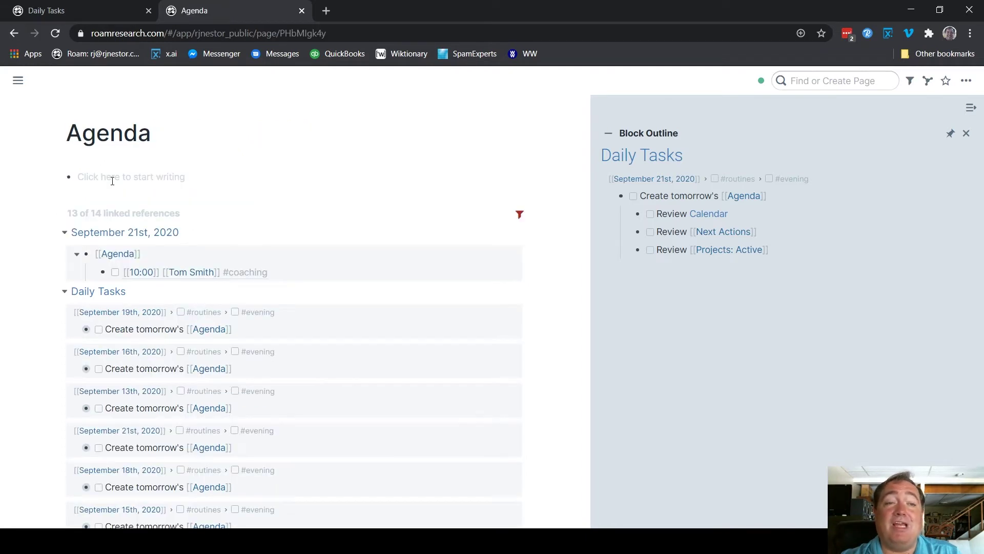
{"action": "right_click", "coordinate": [161, 274]}
{"action": "left_click", "coordinate": [163, 159]}
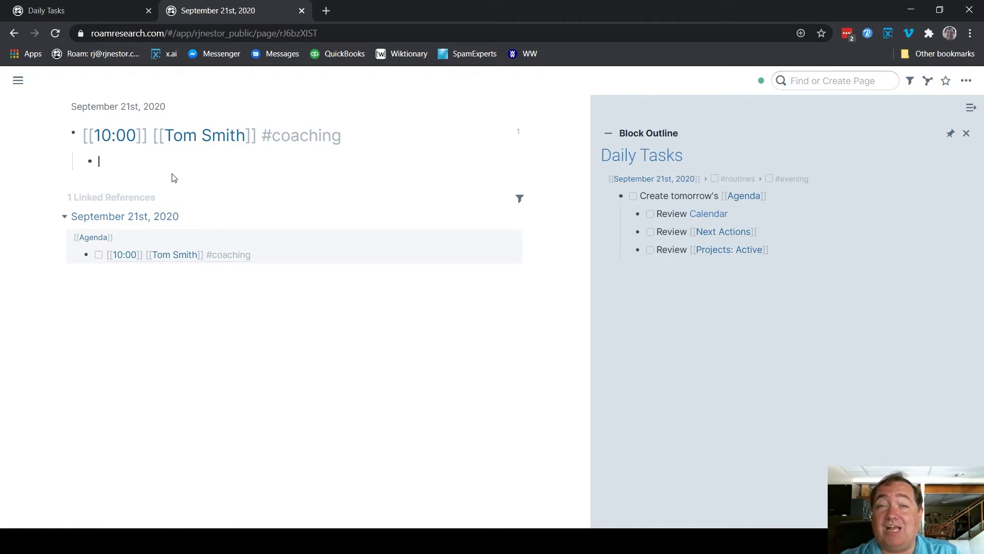
{"action": "left_click", "coordinate": [14, 33]}
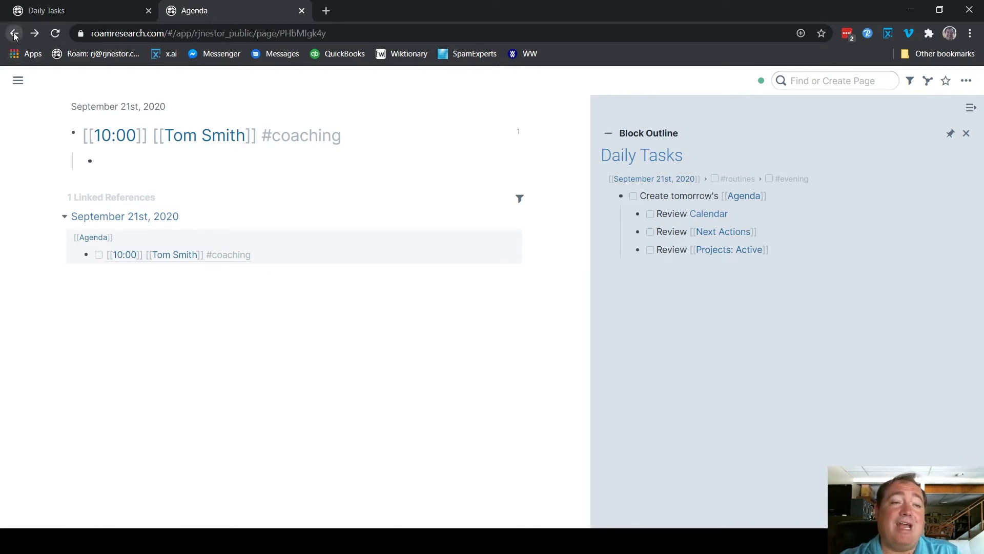
{"action": "left_click", "coordinate": [13, 34]}
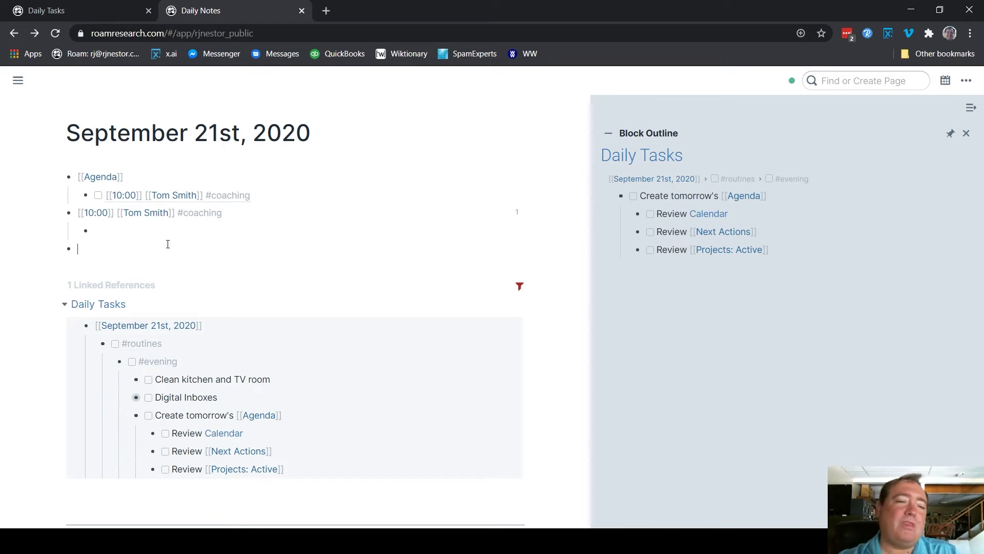
Add a [[14:00]] entry linking the person's page and tagged #[[Voice Lesson]], with an indented child
{"action": "type", "text": "["}
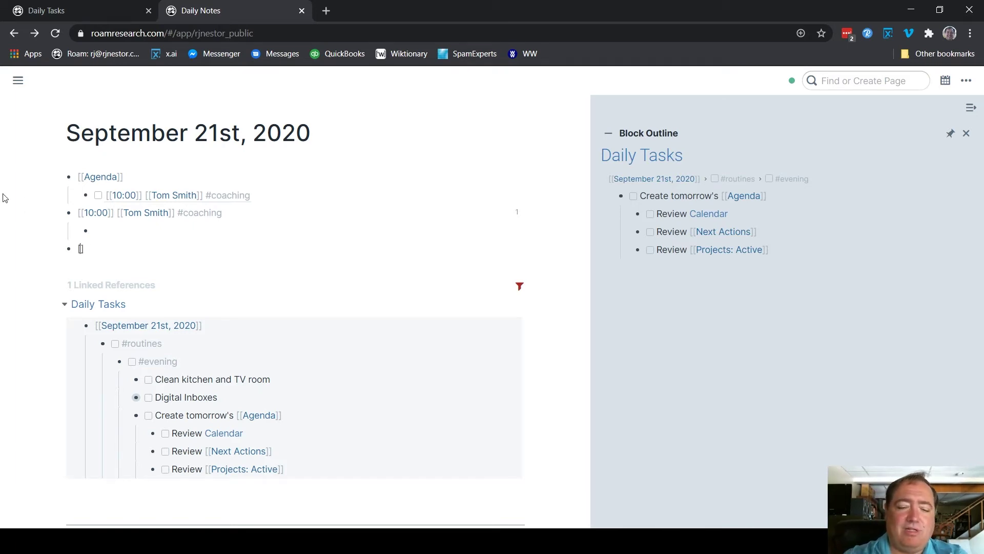
{"action": "type", "text": "[14:00]]"}
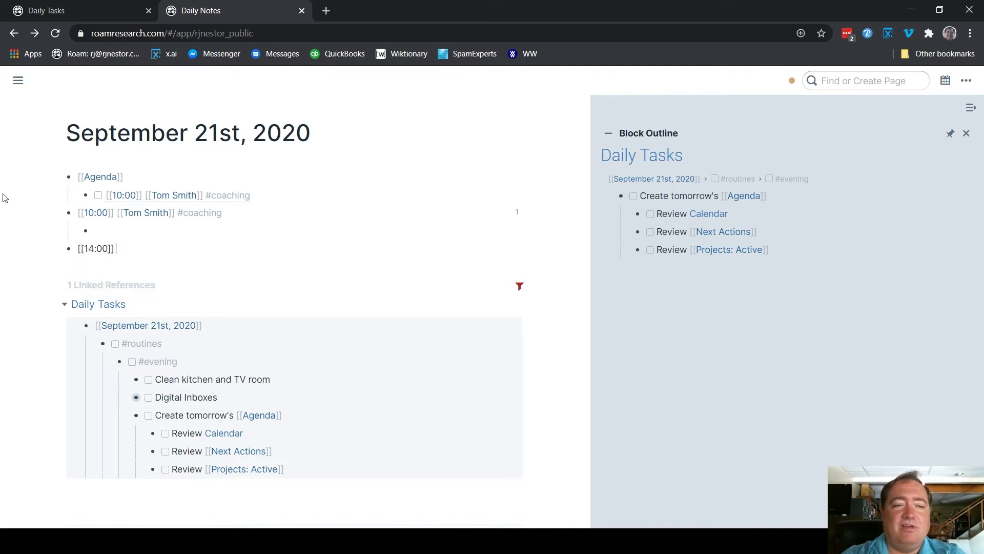
{"action": "type", "text": " [[Jane"}
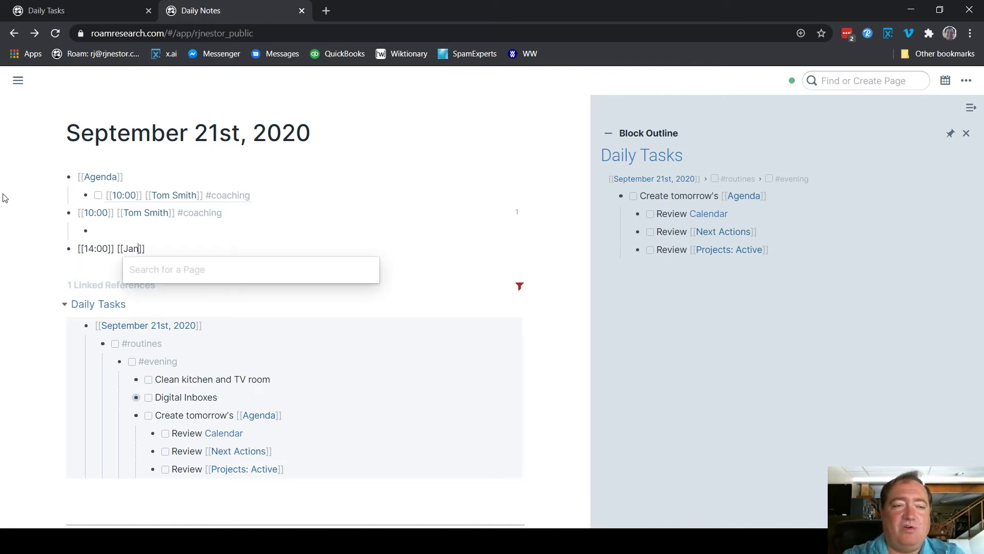
{"action": "key", "text": "Return"}
{"action": "type", "text": "#"}
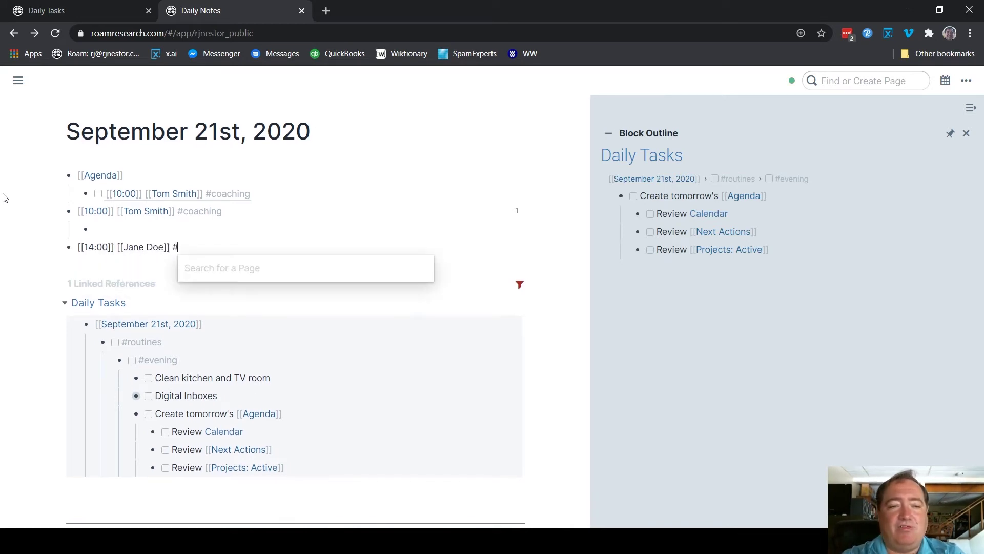
{"action": "type", "text": "[[Voi"}
{"action": "key", "text": "Return"}
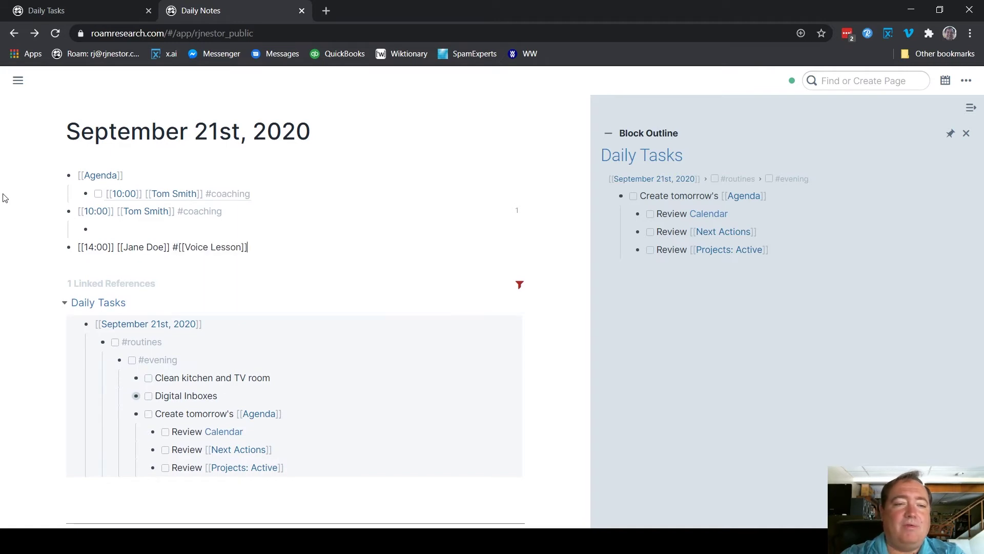
{"action": "key", "text": "Return"}
{"action": "key", "text": "Tab"}
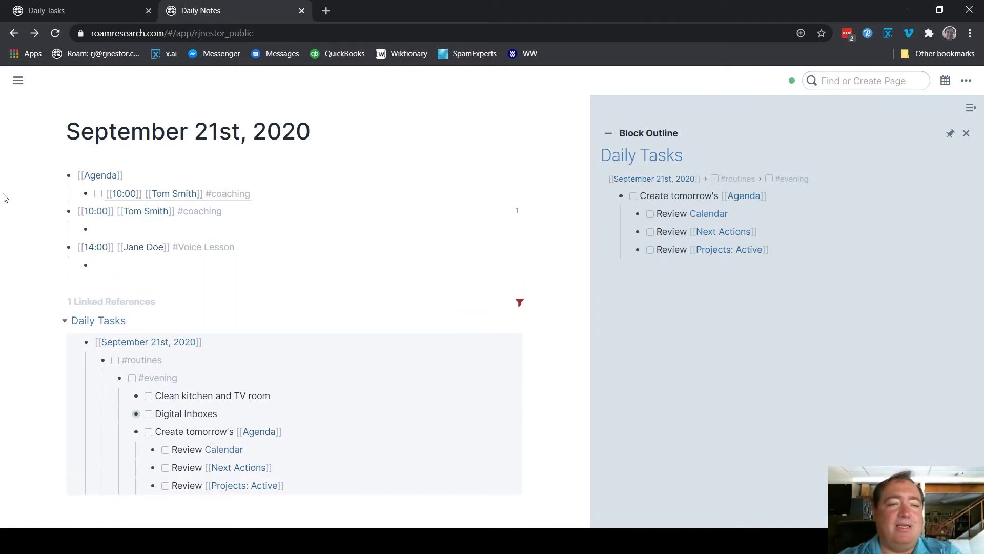
Add a to-do under Agenda referencing the 14:00 entry, and tick off Review Calendar
{"action": "right_click", "coordinate": [69, 248]}
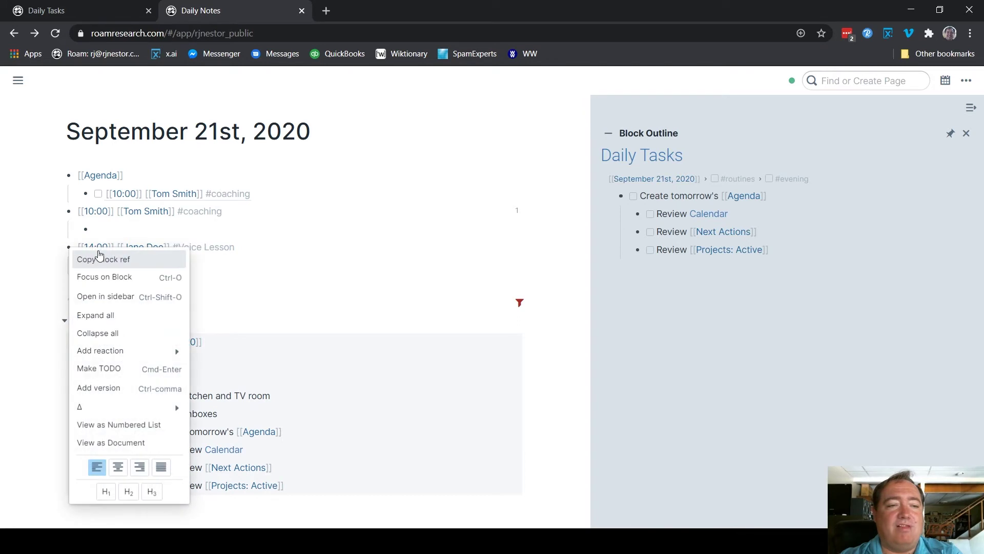
{"action": "left_click", "coordinate": [100, 258]}
{"action": "left_click", "coordinate": [261, 189]}
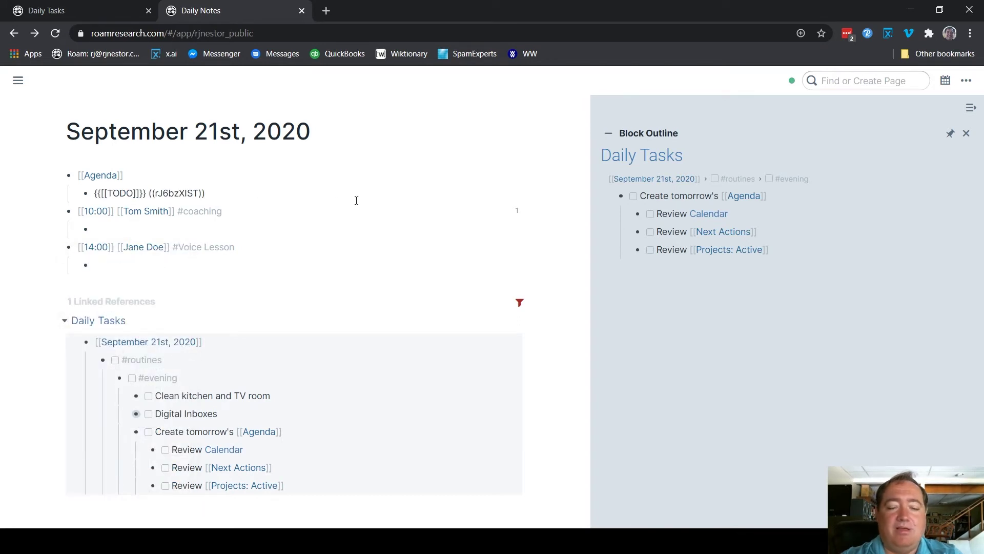
{"action": "key", "text": "Return"}
{"action": "key", "text": "ctrl+v"}
{"action": "left_click", "coordinate": [17, 238]}
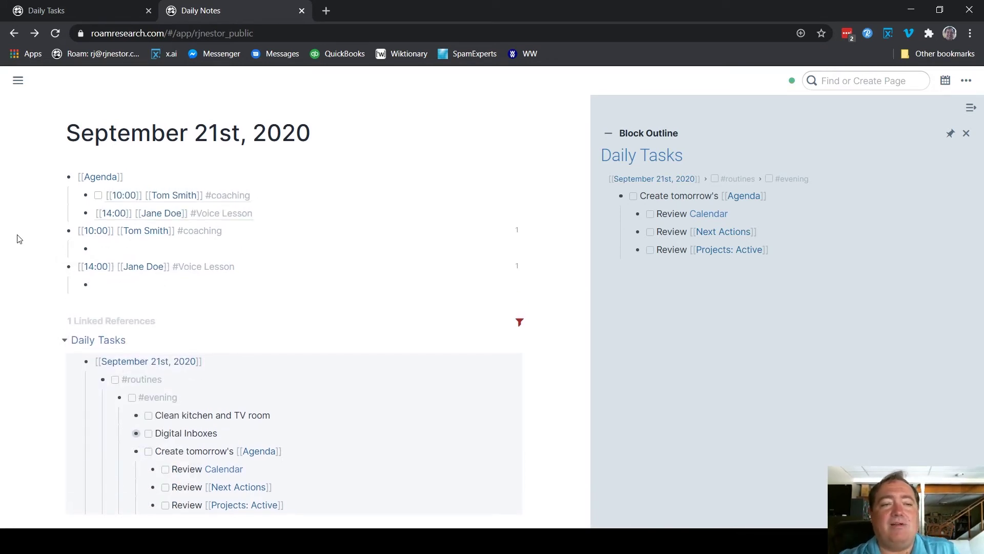
{"action": "left_click", "coordinate": [267, 220]}
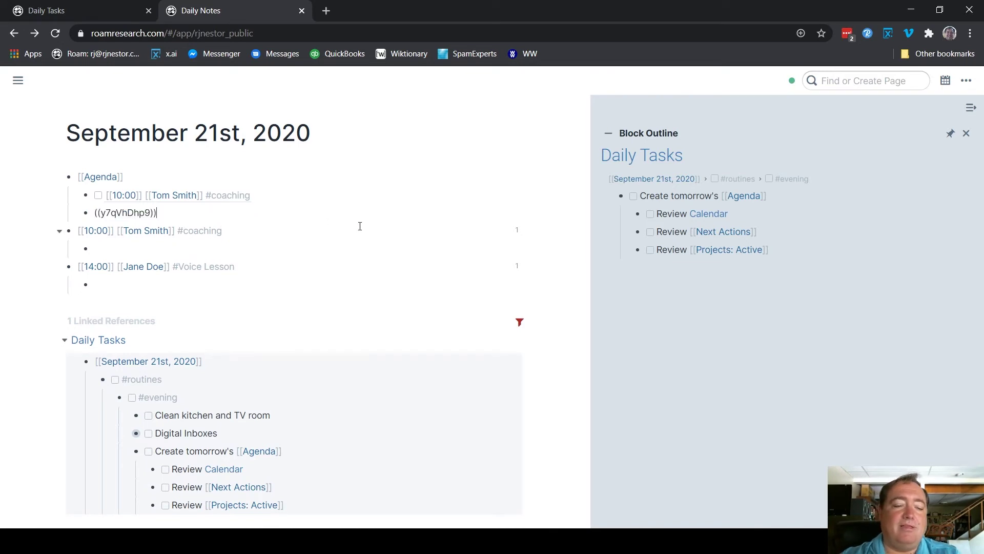
{"action": "key", "text": "ctrl+Return"}
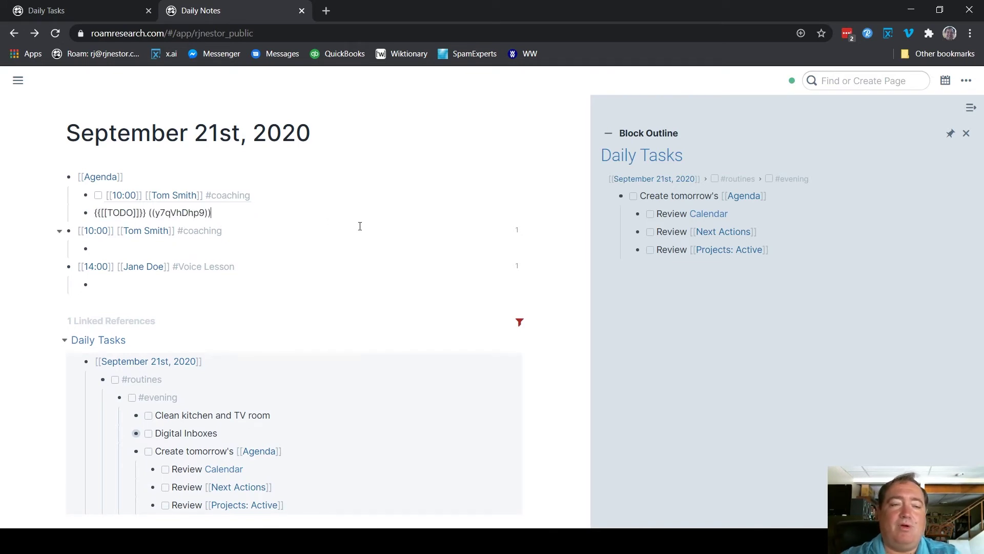
{"action": "left_click", "coordinate": [19, 288]}
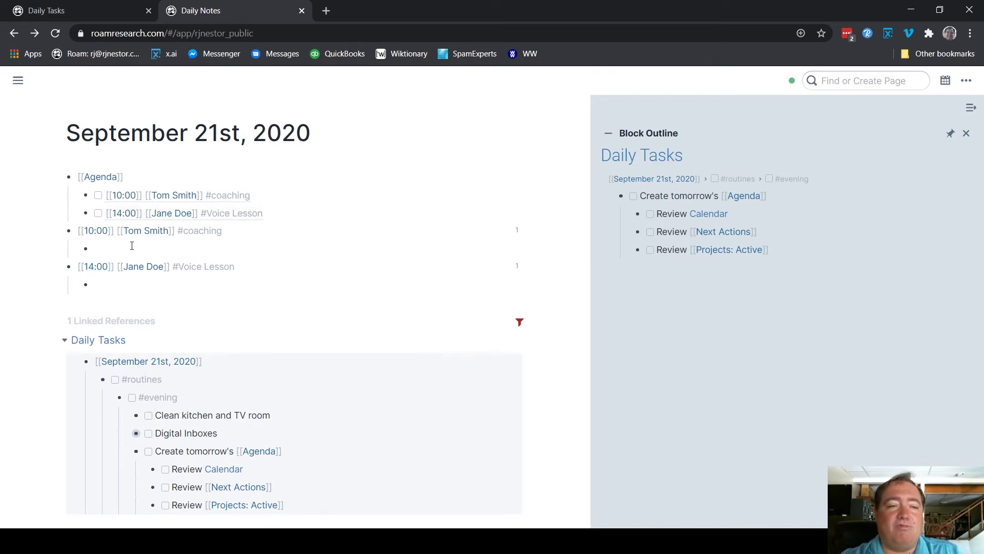
{"action": "left_click", "coordinate": [650, 214]}
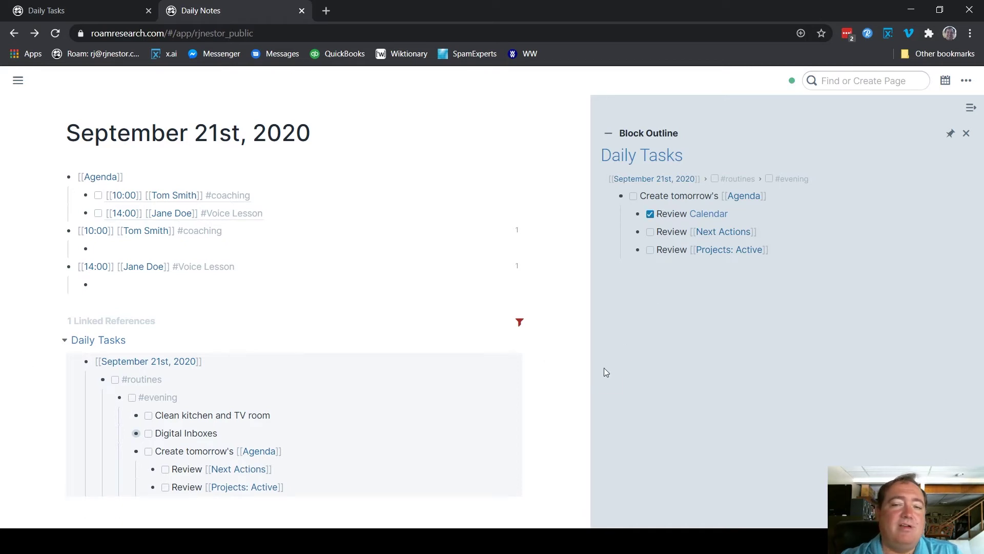
Add an [[08:00]] slot with an empty child under Agenda, and an [[11:30]] slot after the 10:00 to-do
{"action": "left_click", "coordinate": [199, 182]}
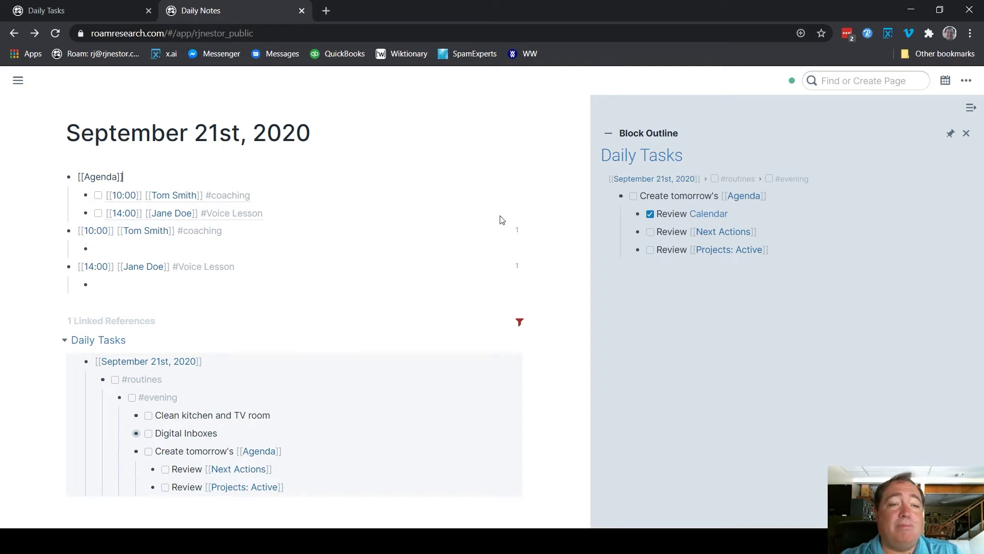
{"action": "key", "text": "Return"}
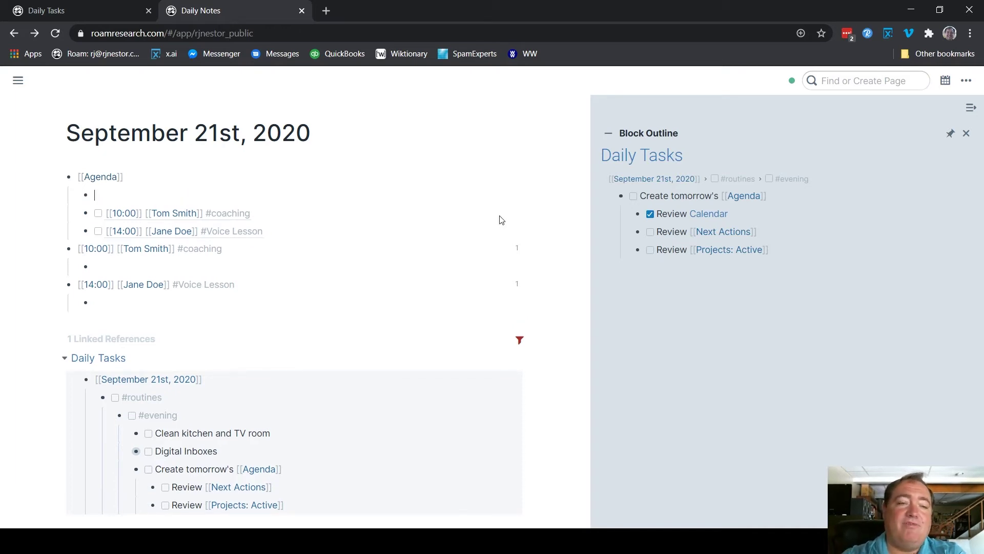
{"action": "type", "text": "[["}
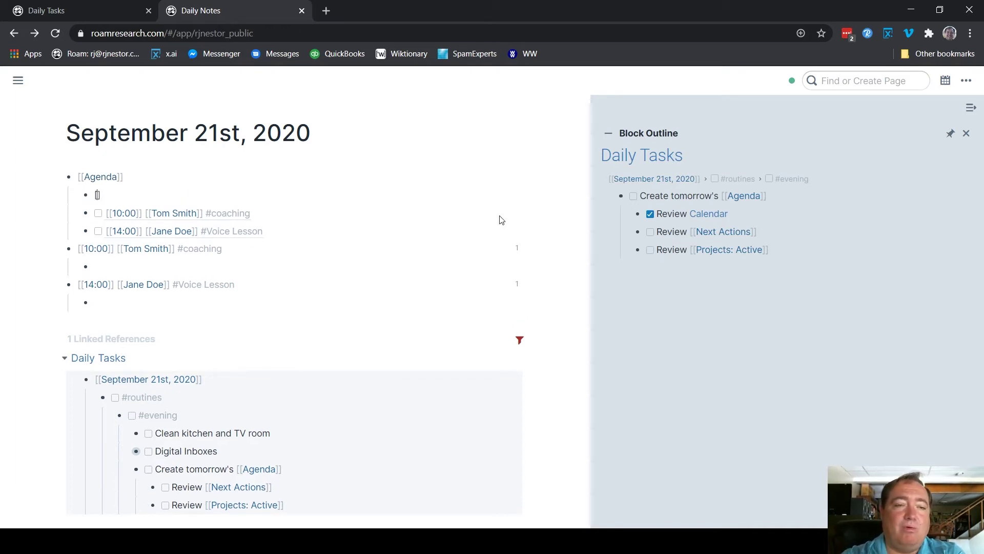
{"action": "type", "text": "08"}
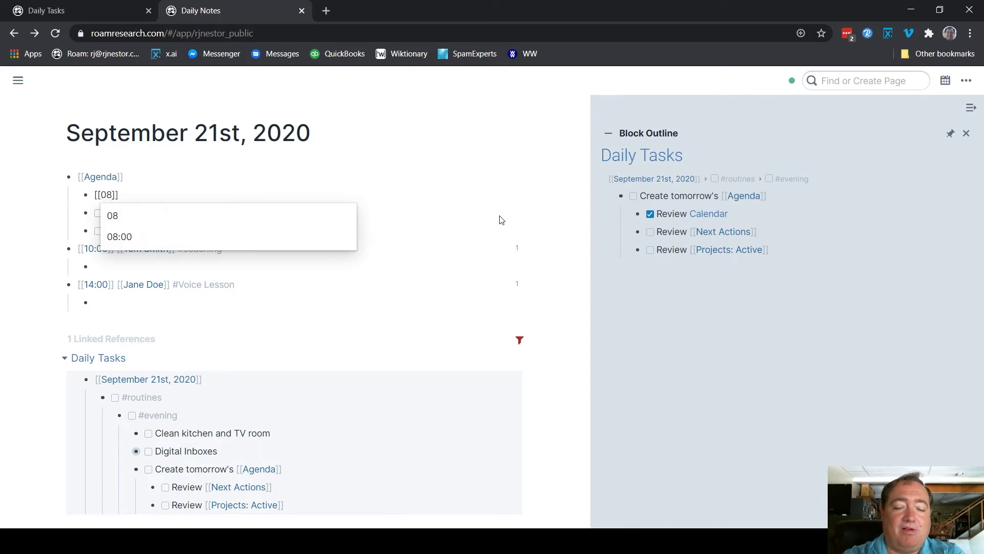
{"action": "type", "text": ":00"}
{"action": "key", "text": "Return"}
{"action": "key", "text": "Return"}
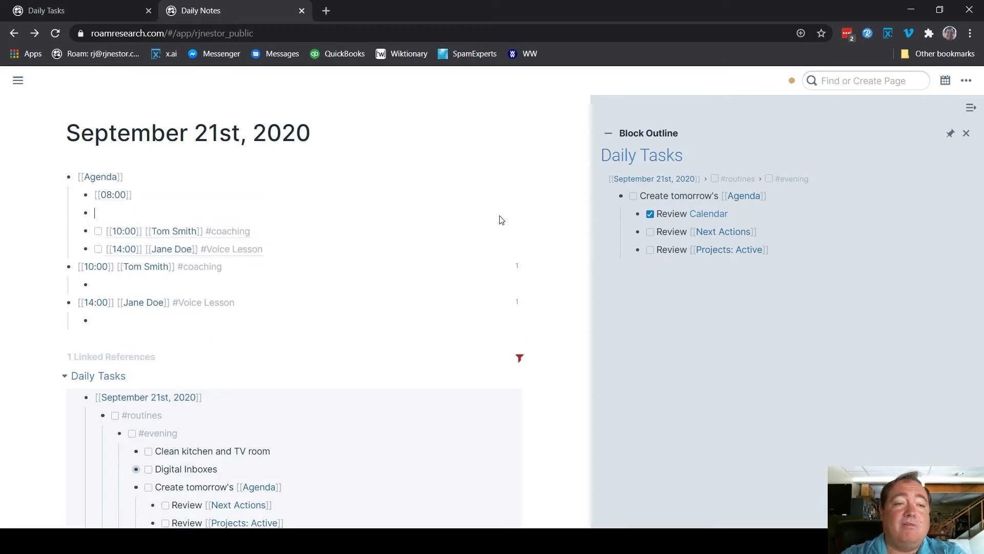
{"action": "key", "text": "Tab"}
{"action": "left_click", "coordinate": [266, 229]}
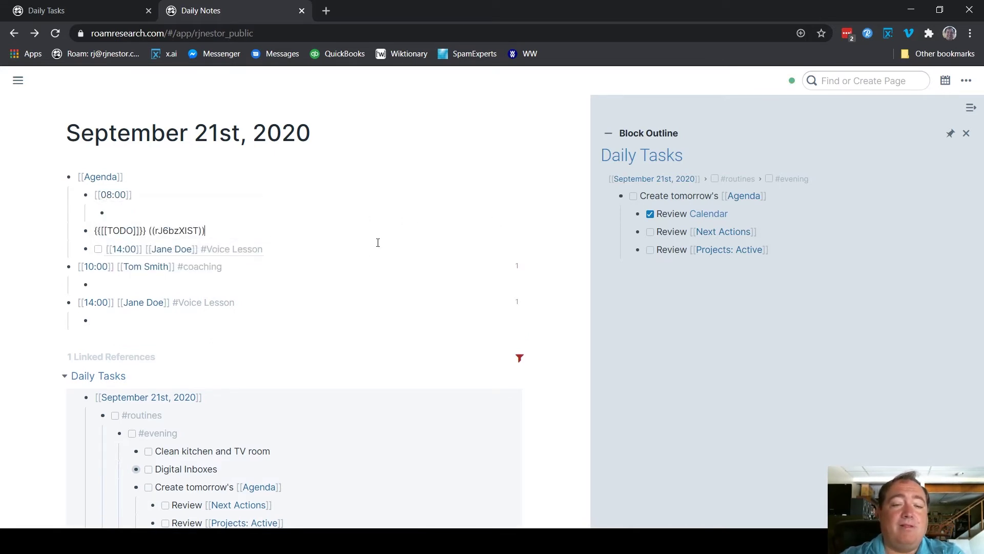
{"action": "key", "text": "Return"}
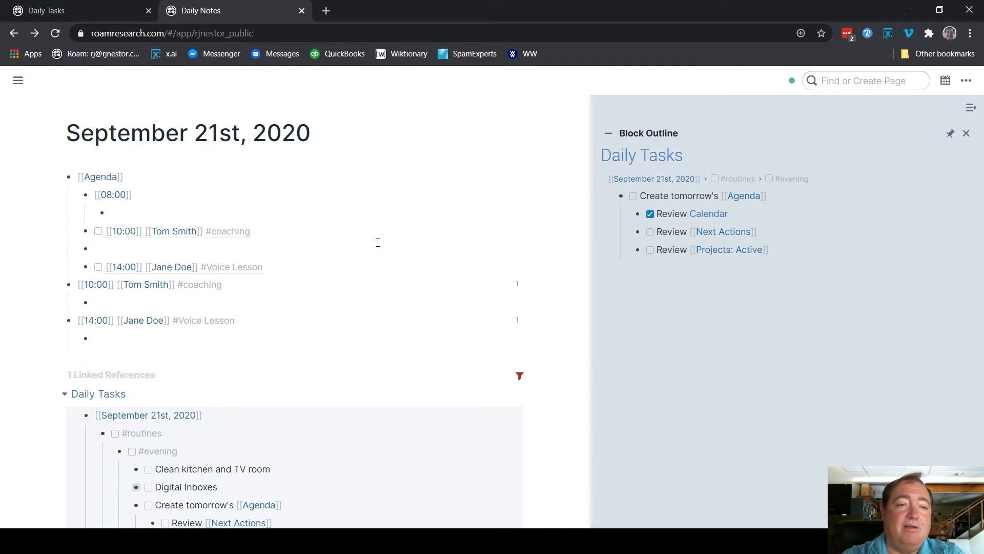
{"action": "type", "text": "[["}
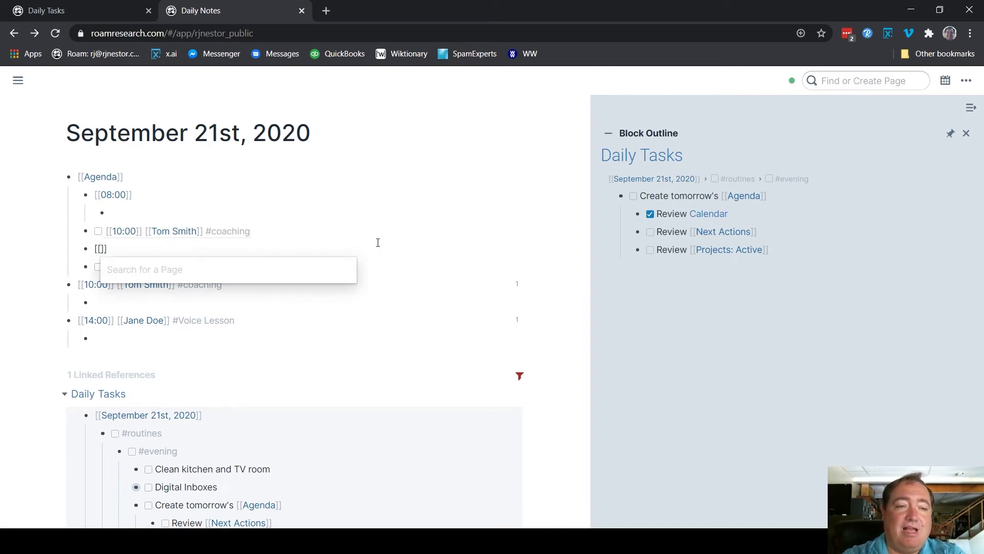
{"action": "type", "text": "11:30"}
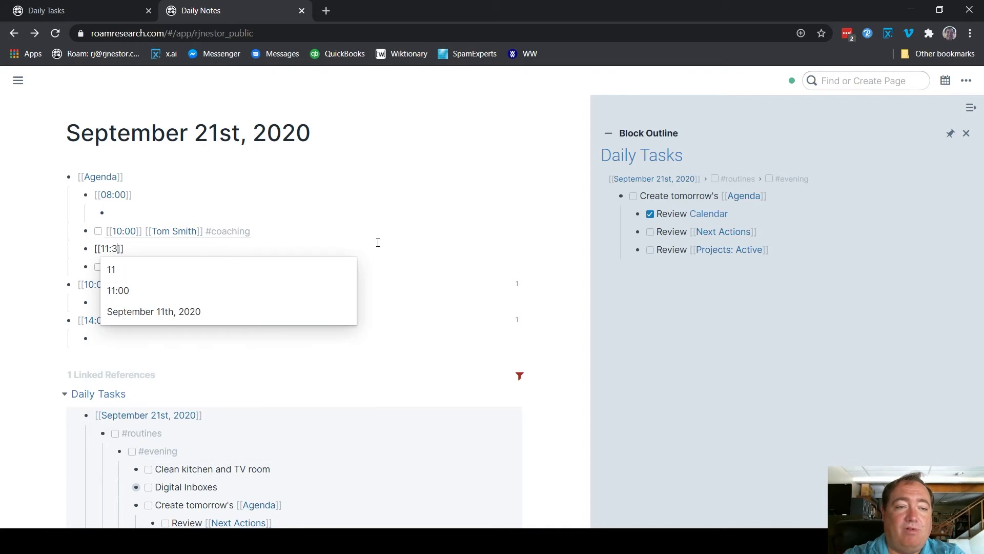
{"action": "key", "text": "Return"}
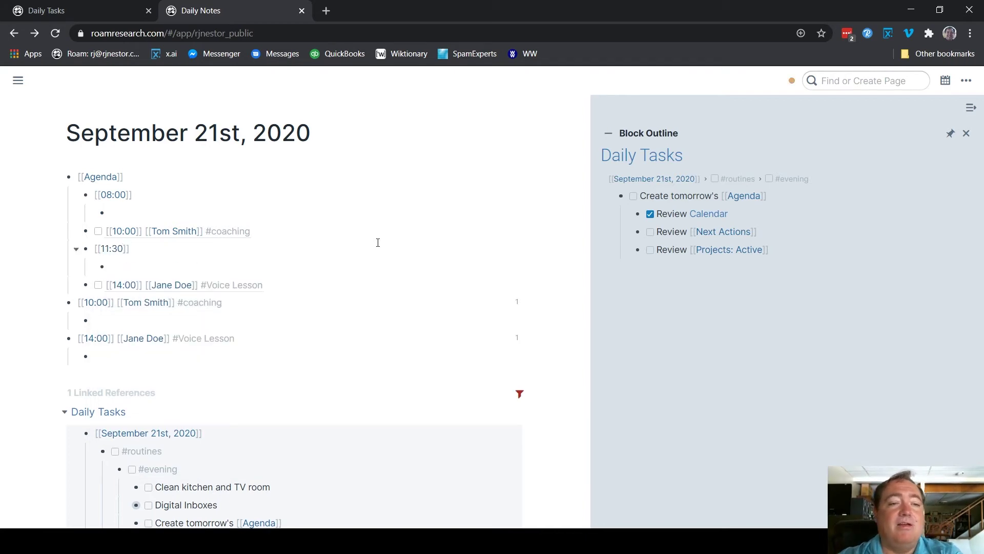
Add an [[Afternoon]] slot after the 14:00 to-do, with an empty line below
{"action": "left_click", "coordinate": [297, 282]}
{"action": "key", "text": "Return"}
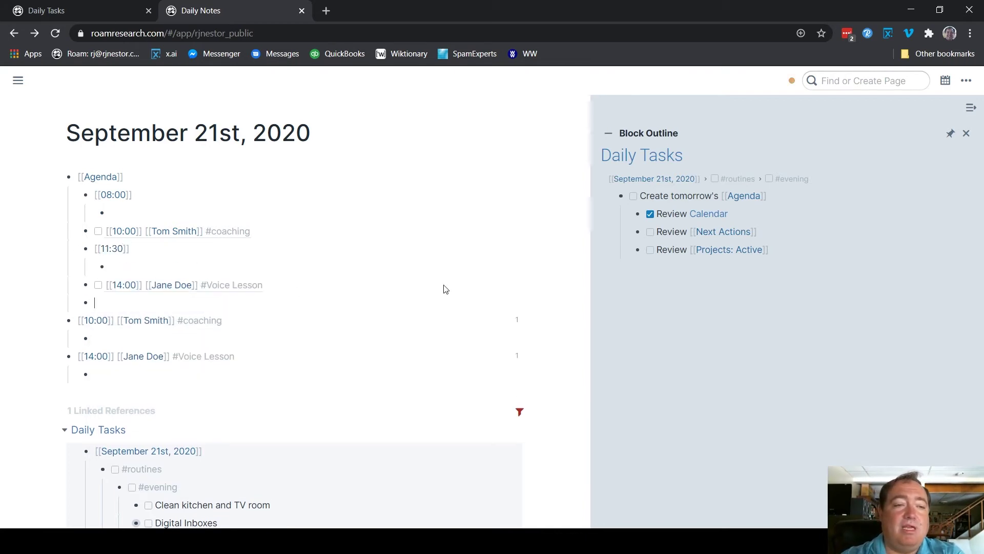
{"action": "type", "text": "[["}
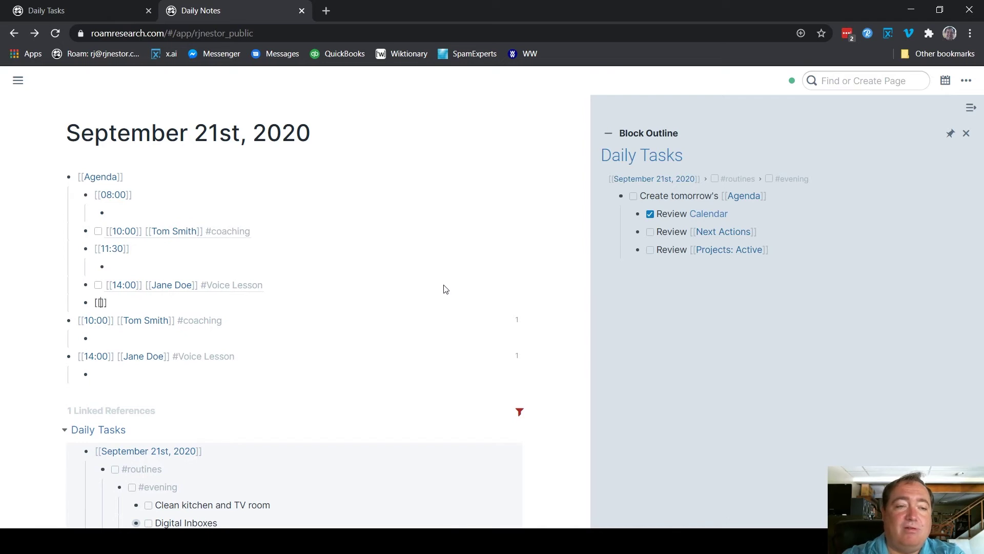
{"action": "type", "text": "Afternoon"}
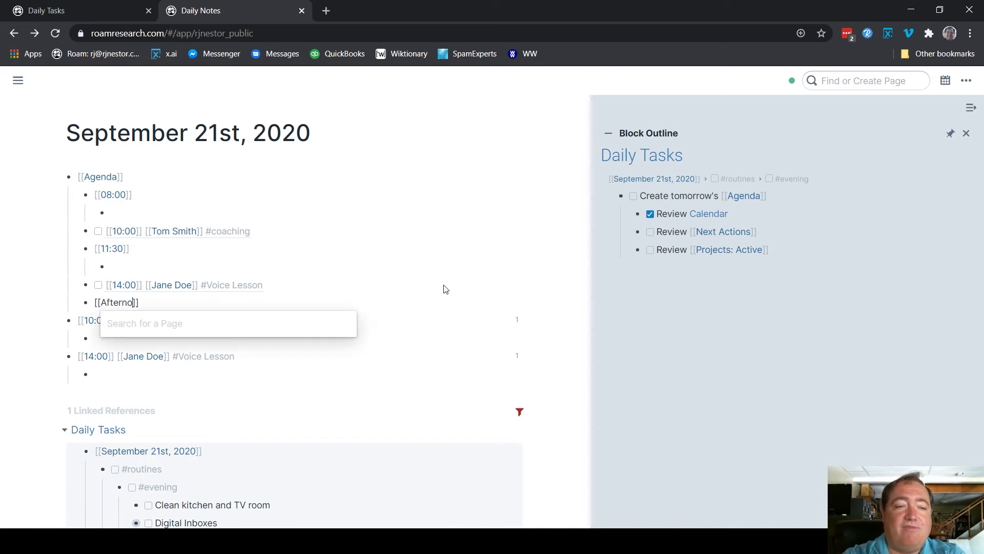
{"action": "key", "text": "Return"}
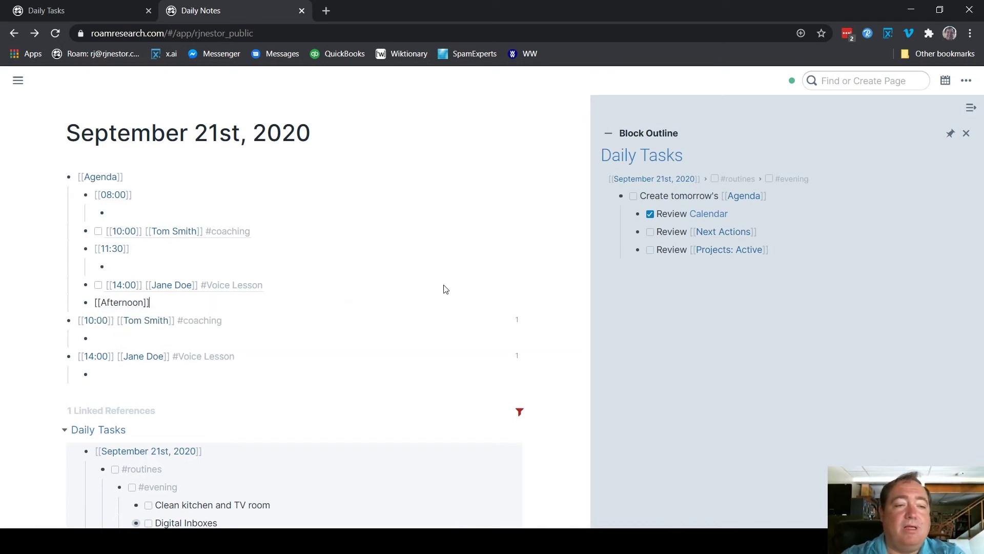
{"action": "key", "text": "shift+Return"}
{"action": "key", "text": "Tab"}
{"action": "key", "text": "ctrl+z"}
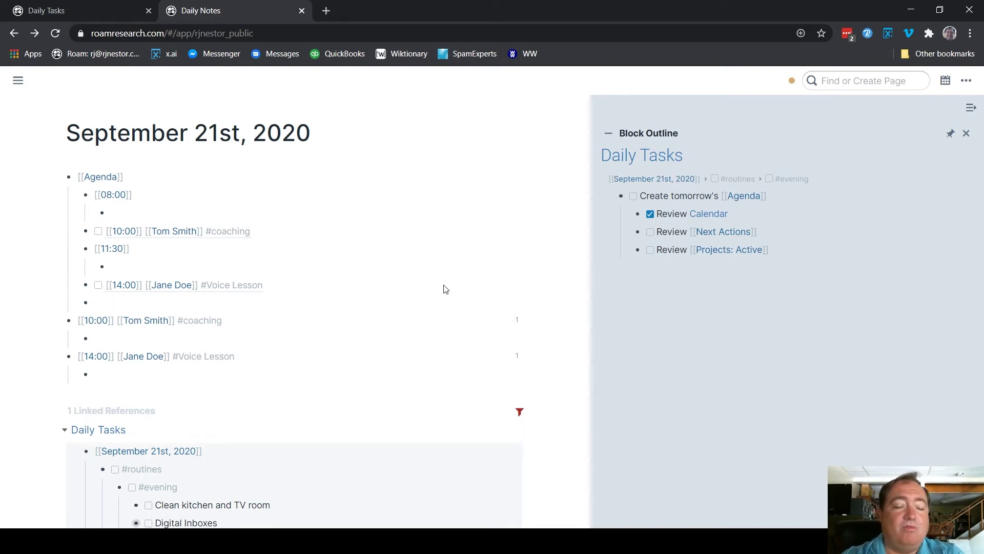
{"action": "type", "text": "[[After"}
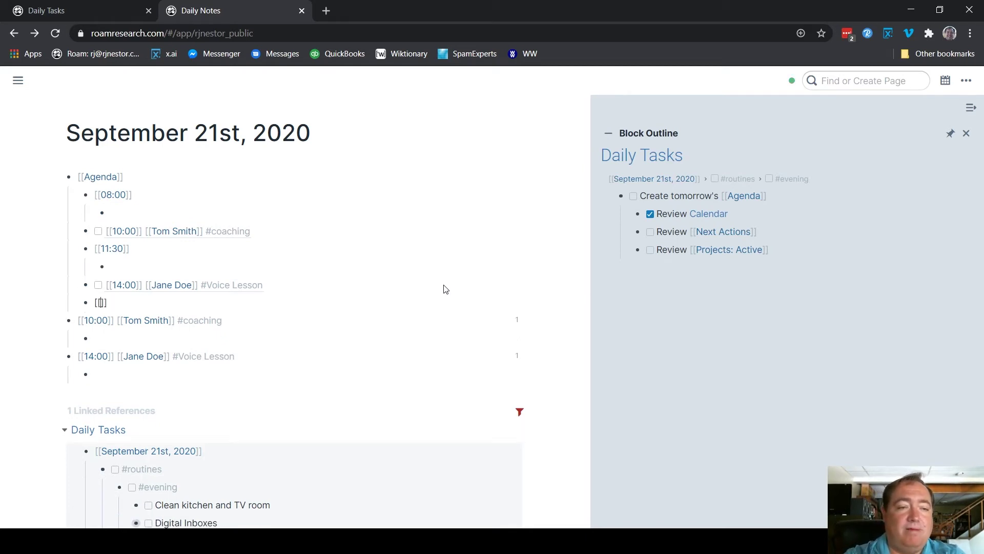
{"action": "type", "text": "noon"}
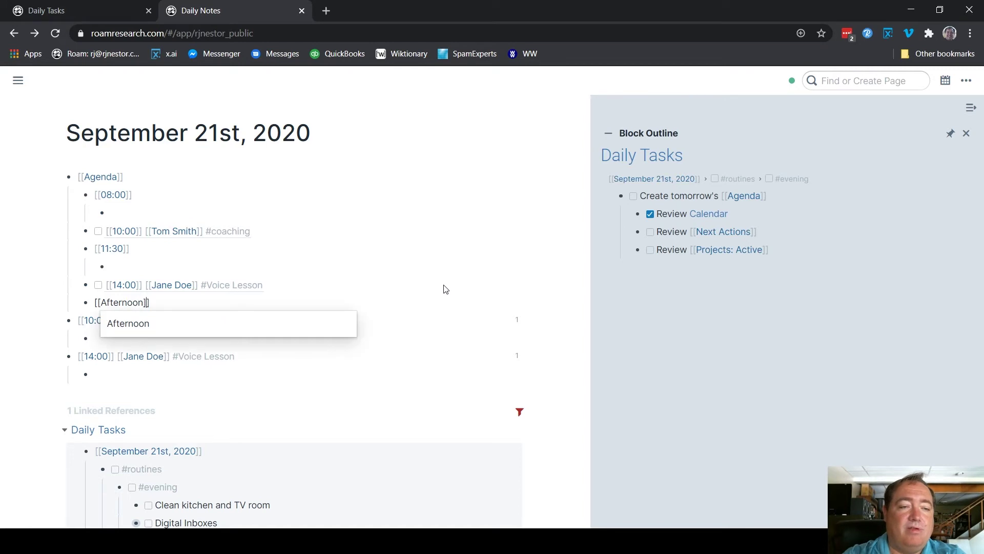
{"action": "key", "text": "Return"}
{"action": "key", "text": "Return"}
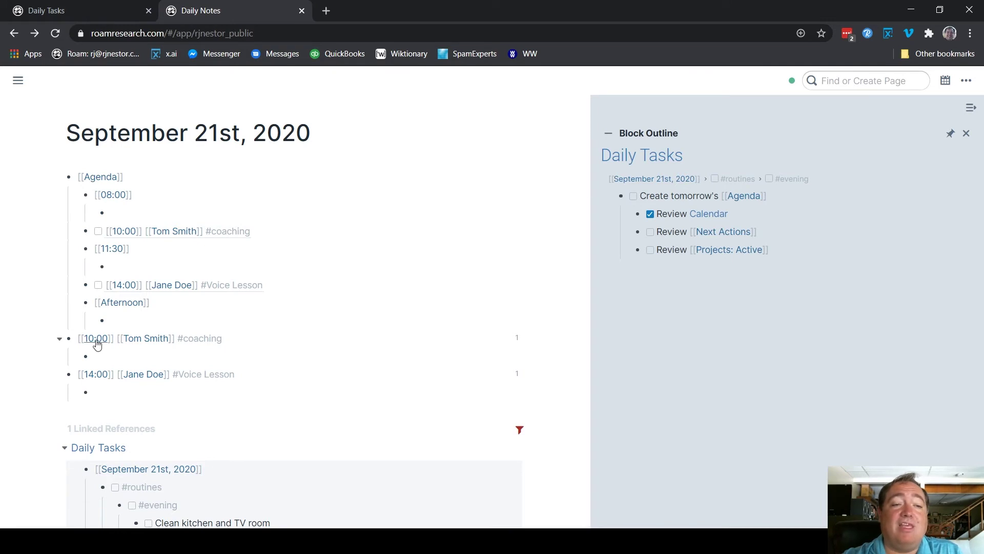
Collapse the 10:00 and 14:00 entries and focus on the Agenda block alone
{"action": "left_click", "coordinate": [60, 339]}
{"action": "left_click", "coordinate": [59, 356]}
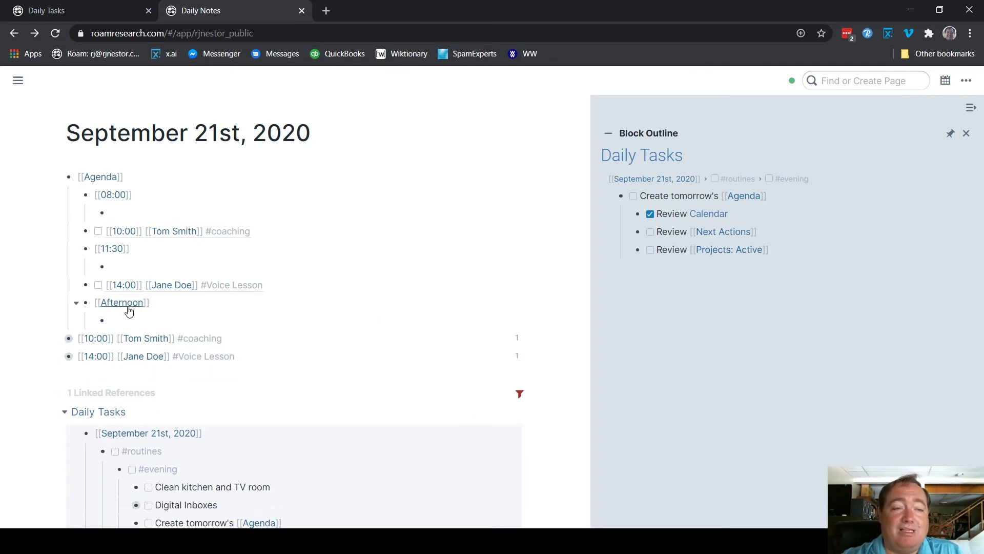
{"action": "right_click", "coordinate": [70, 179]}
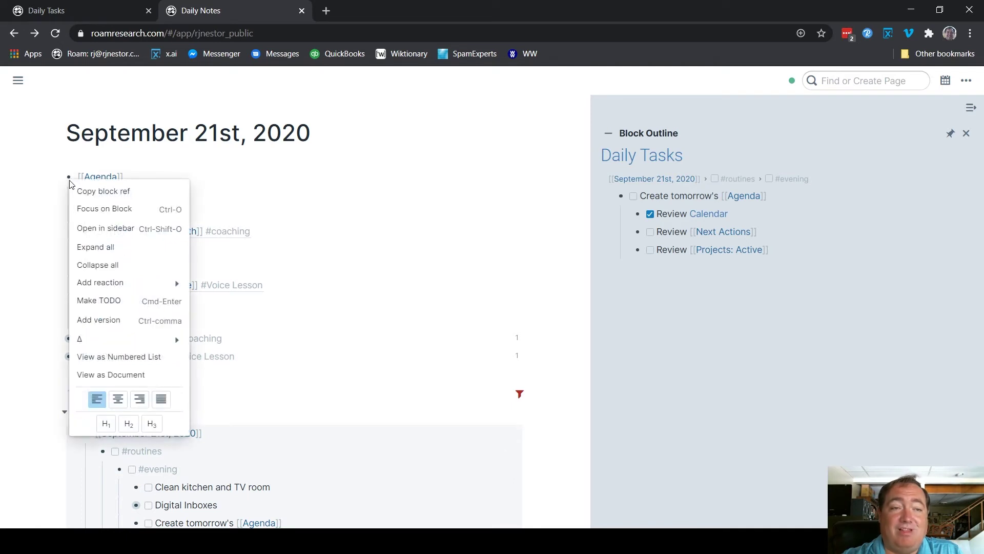
{"action": "left_click", "coordinate": [104, 209]}
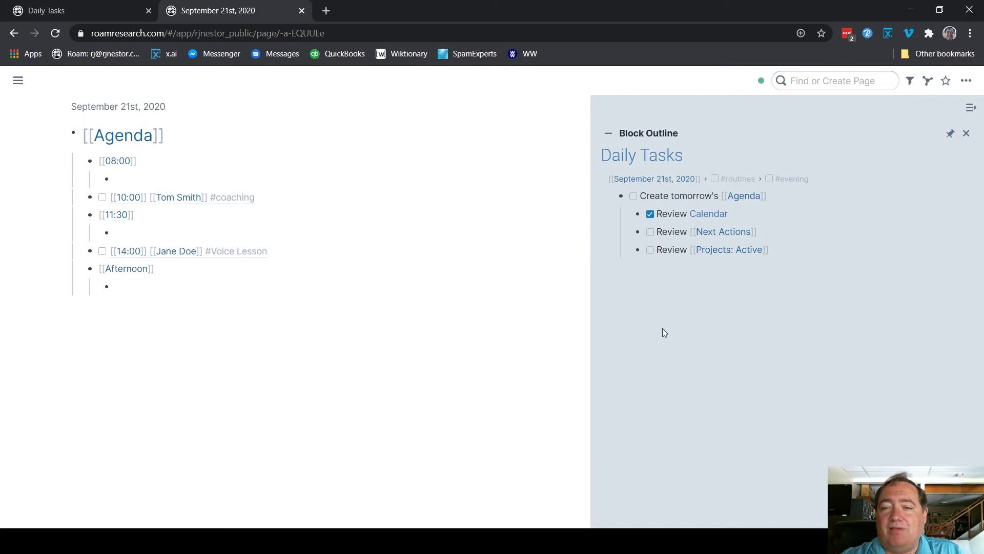
Open the Next Actions page in the sidebar and browse its Next Work, Home and Errands queries
{"action": "left_click", "coordinate": [729, 236], "text": "shift"}
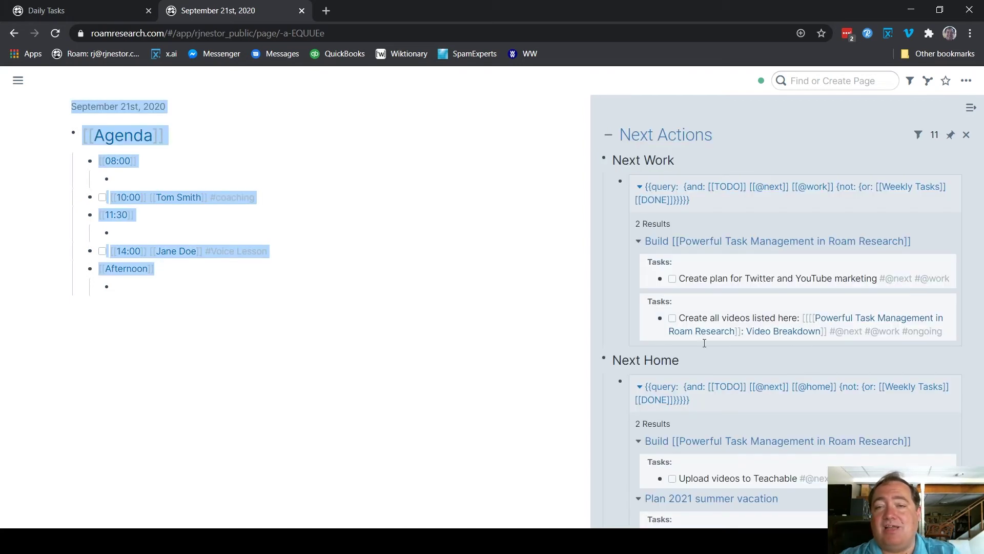
{"action": "left_click", "coordinate": [529, 320]}
{"action": "scroll", "coordinate": [779, 304], "scroll_direction": "down", "scroll_amount": 6}
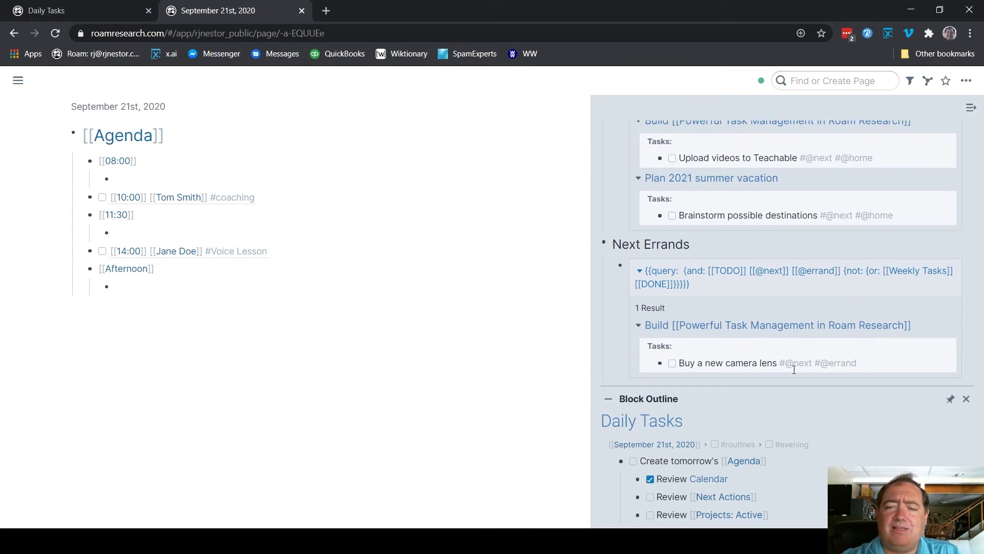
{"action": "scroll", "coordinate": [824, 391], "scroll_direction": "up", "scroll_amount": 1}
{"action": "scroll", "coordinate": [824, 391], "scroll_direction": "up", "scroll_amount": 3}
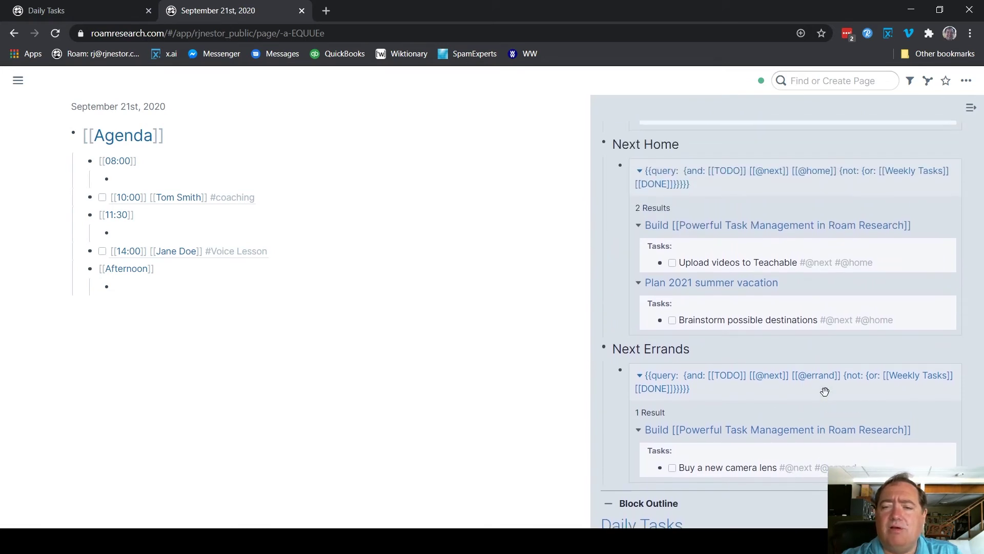
{"action": "scroll", "coordinate": [824, 391], "scroll_direction": "up", "scroll_amount": 3}
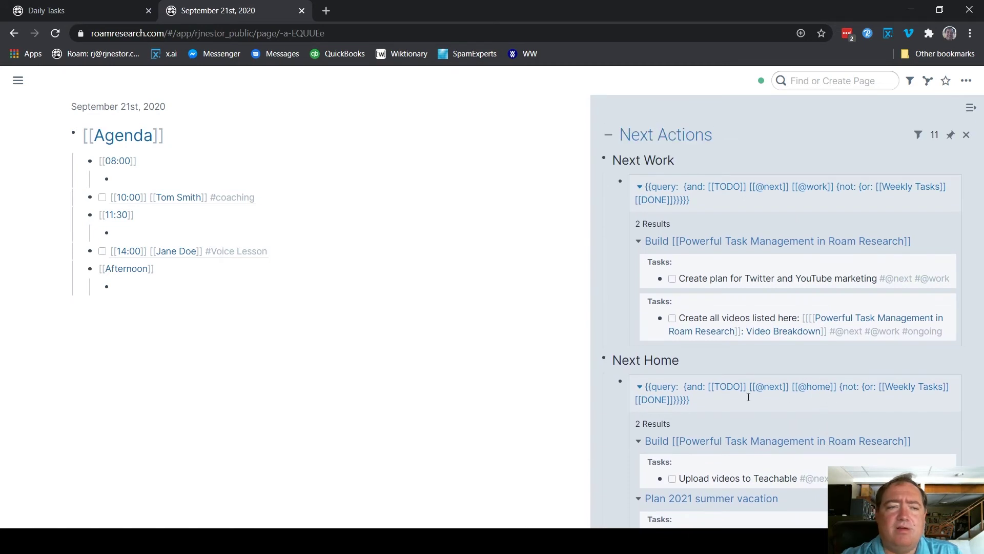
Reference the 'Create all videos listed here' task in the empty block under 08:00
{"action": "right_click", "coordinate": [660, 318]}
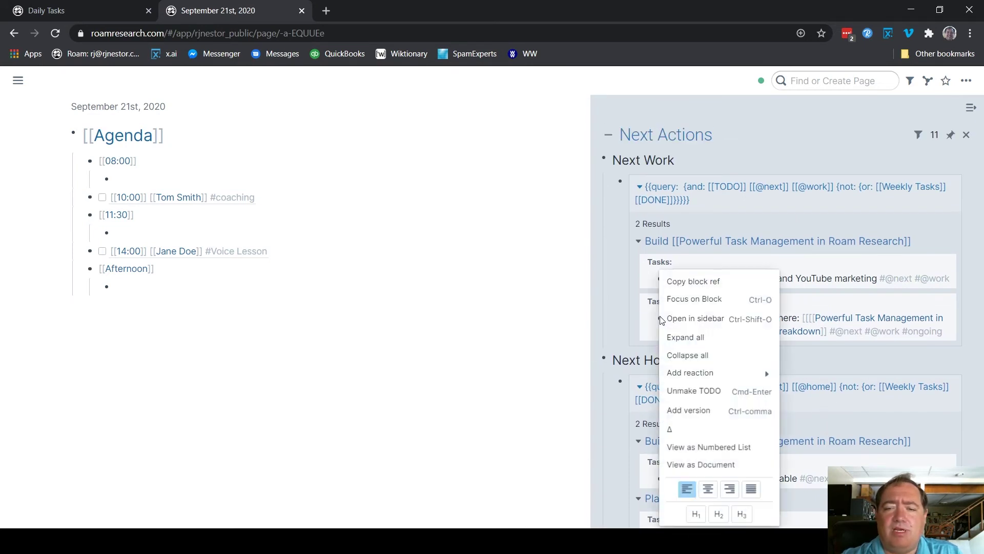
{"action": "left_click", "coordinate": [693, 281]}
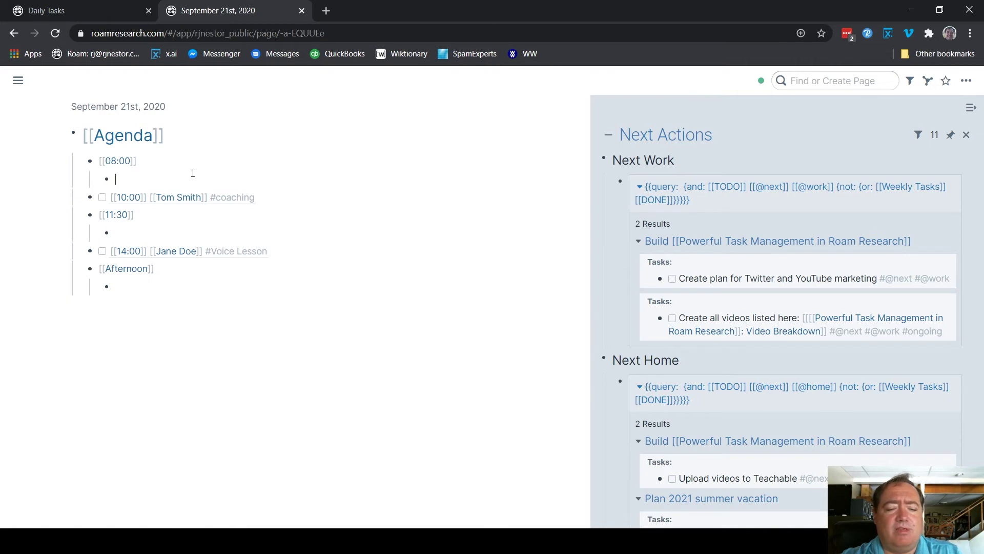
{"action": "right_click", "coordinate": [660, 318]}
{"action": "left_click", "coordinate": [693, 282]}
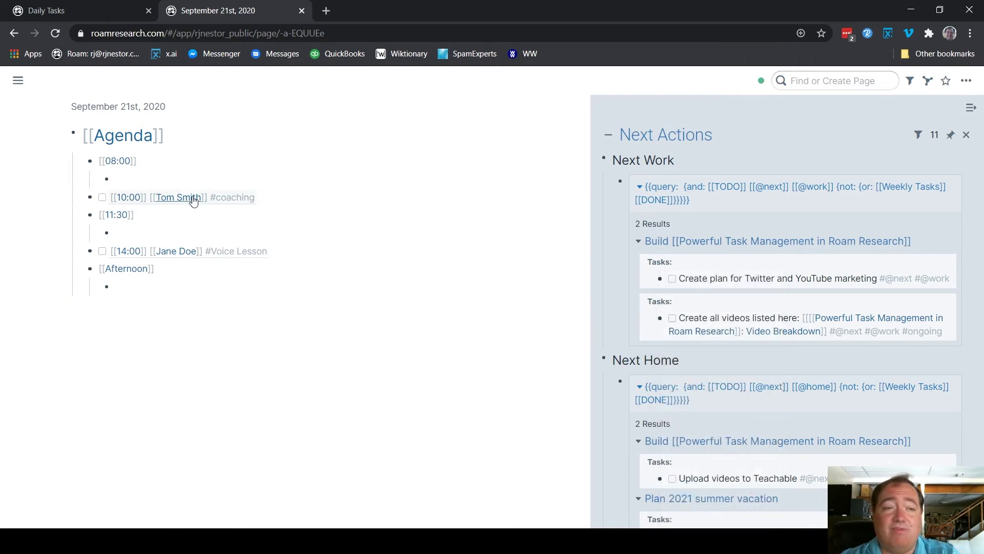
{"action": "left_click", "coordinate": [173, 174]}
{"action": "key", "text": "ctrl+v"}
{"action": "left_click", "coordinate": [26, 212]}
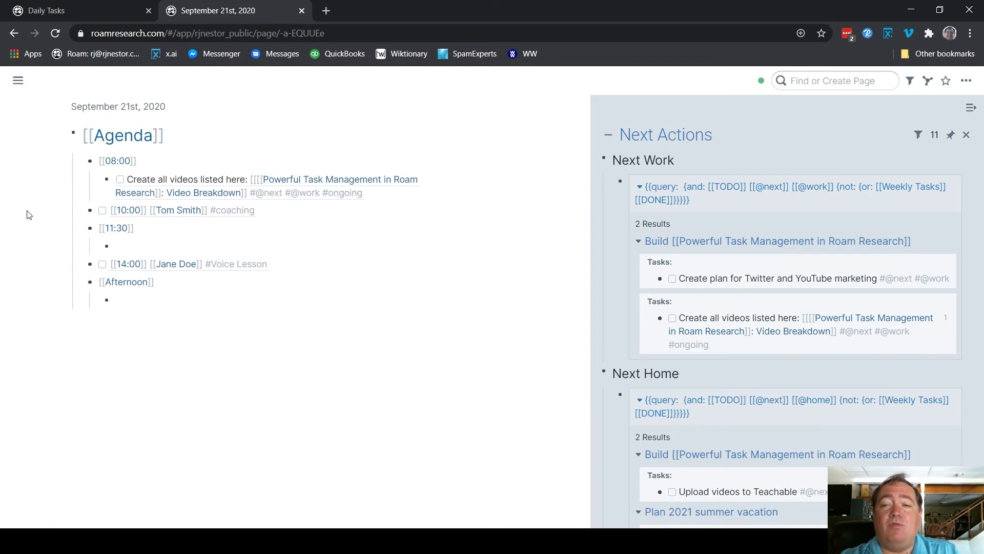
{"action": "left_click", "coordinate": [615, 334]}
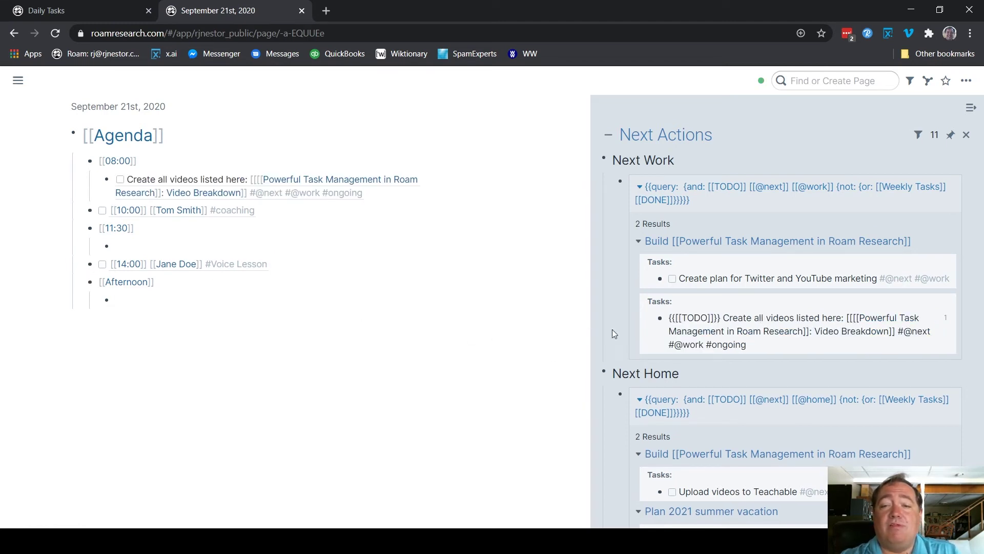
{"action": "left_click", "coordinate": [514, 347]}
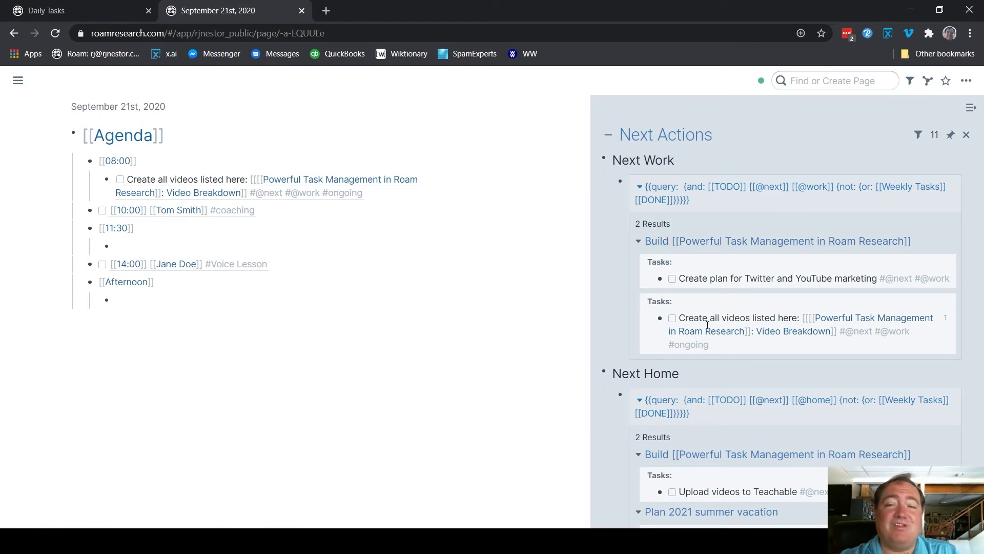
{"action": "right_click", "coordinate": [186, 177]}
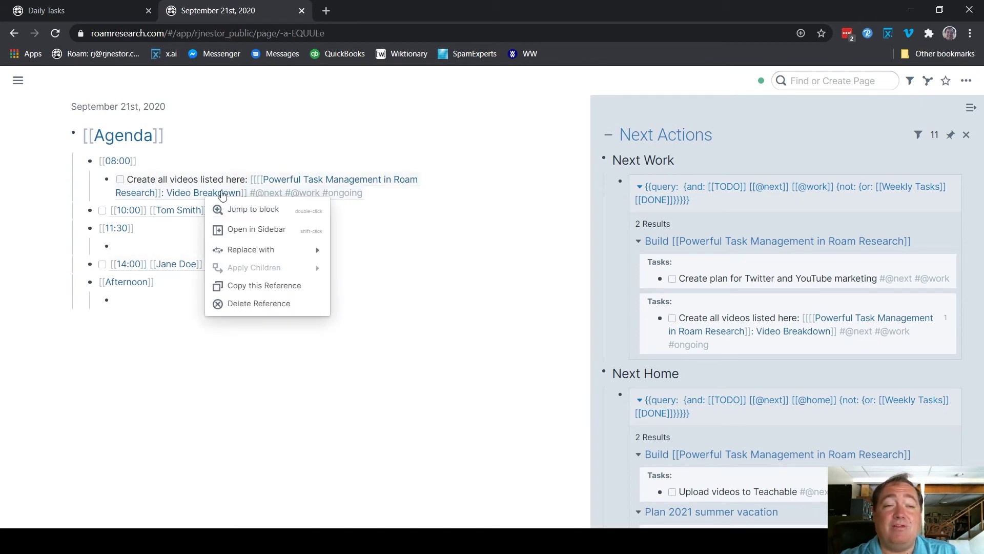
{"action": "left_click", "coordinate": [222, 207]}
{"action": "left_click", "coordinate": [86, 107]}
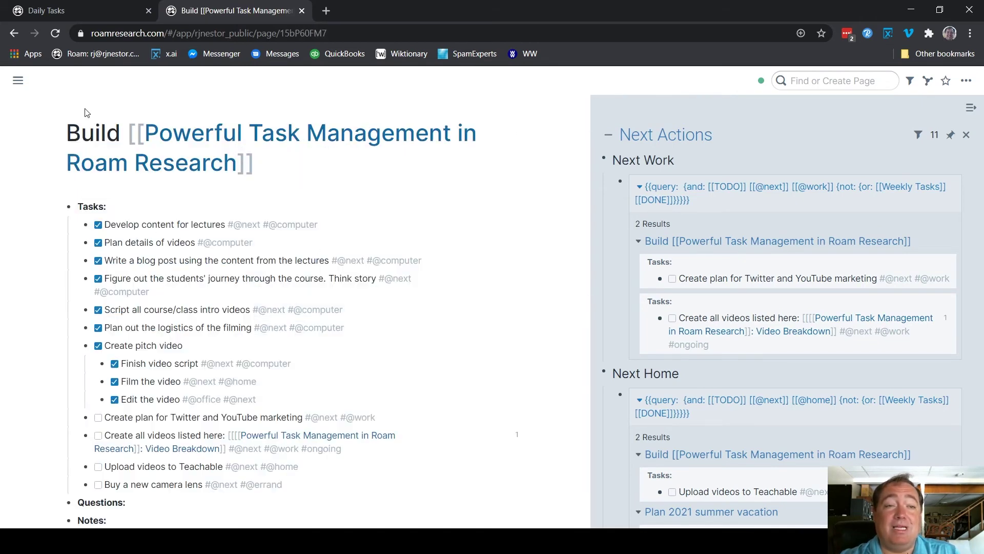
{"action": "scroll", "coordinate": [208, 343], "scroll_direction": "down", "scroll_amount": 3}
{"action": "scroll", "coordinate": [206, 294], "scroll_direction": "up", "scroll_amount": 3}
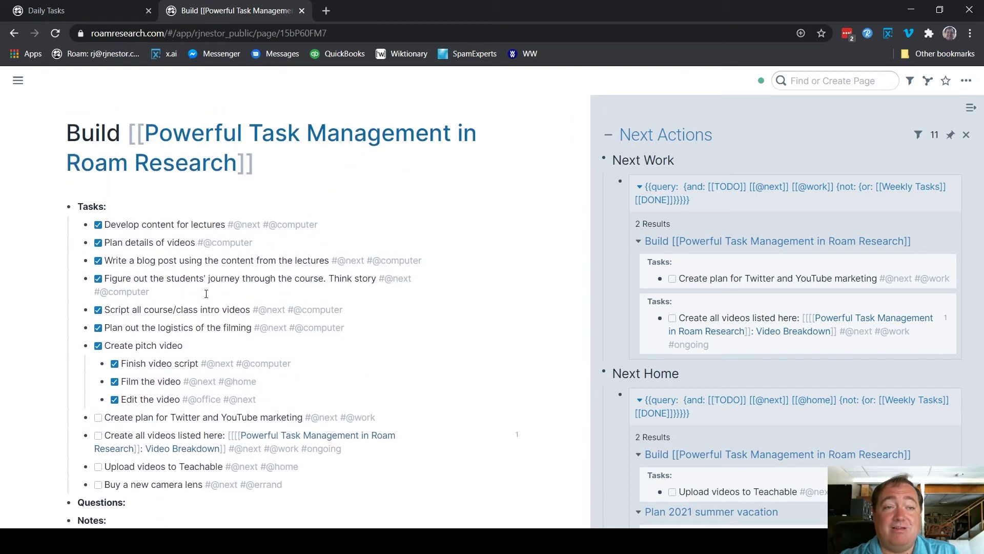
{"action": "left_click", "coordinate": [15, 34]}
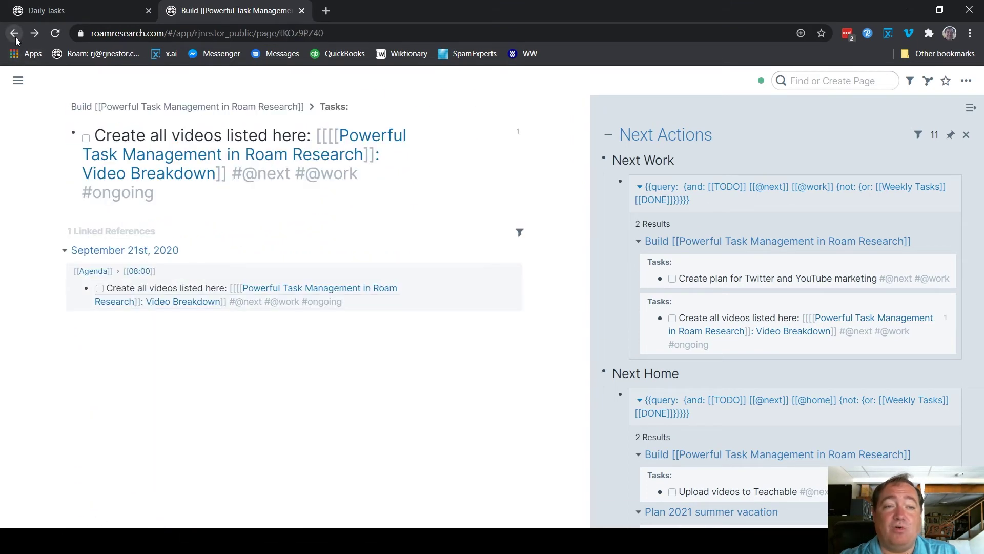
{"action": "left_click", "coordinate": [14, 34]}
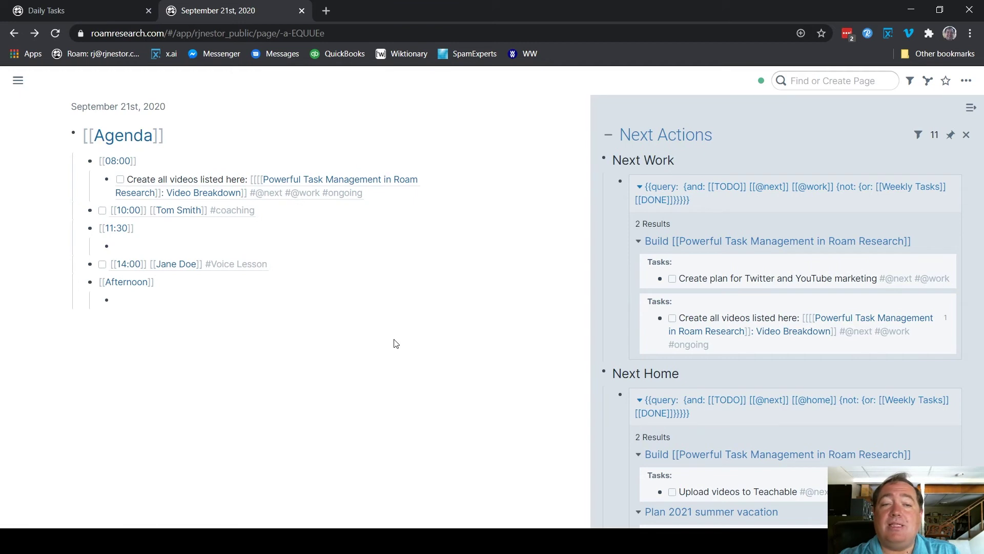
{"action": "scroll", "coordinate": [642, 354], "scroll_direction": "down", "scroll_amount": 3}
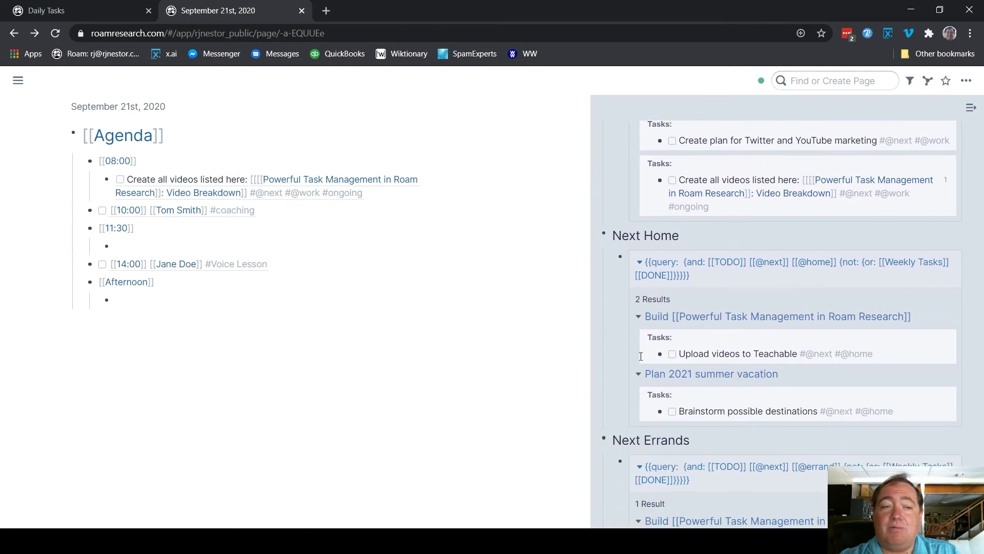
{"action": "right_click", "coordinate": [659, 354]}
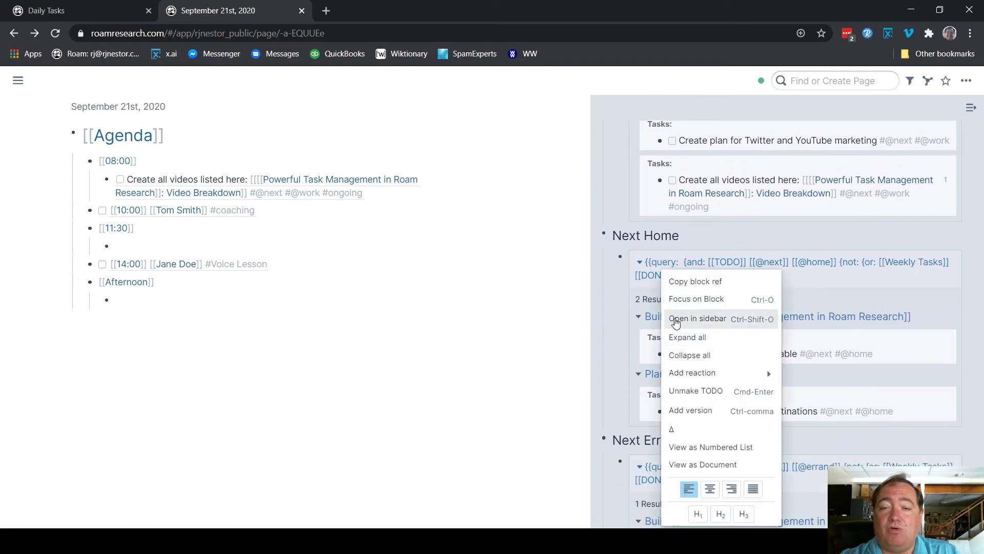
Reference Upload videos to Teachable under Afternoon and Brainstorm possible destinations under 11:30
{"action": "left_click", "coordinate": [682, 285]}
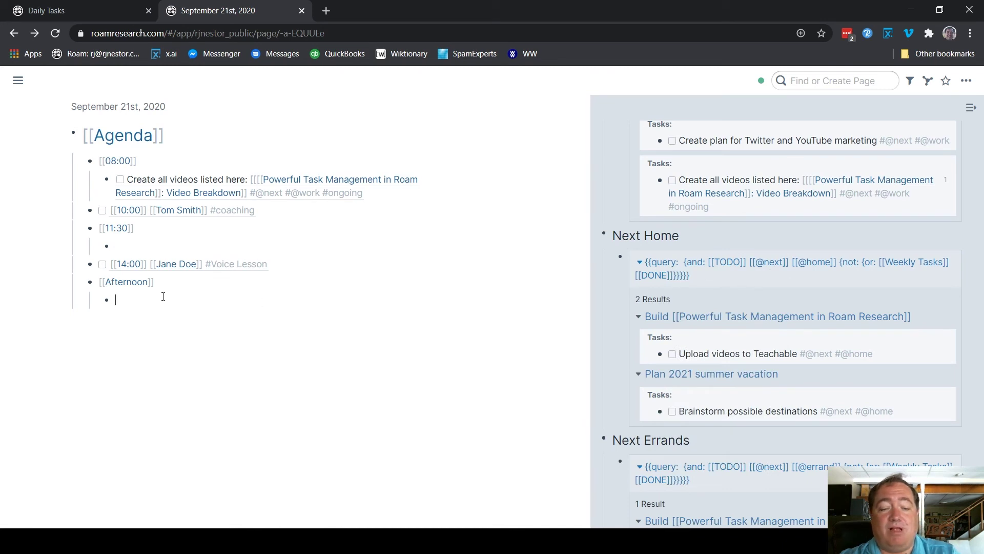
{"action": "key", "text": "ctrl+v"}
{"action": "left_click", "coordinate": [7, 346]}
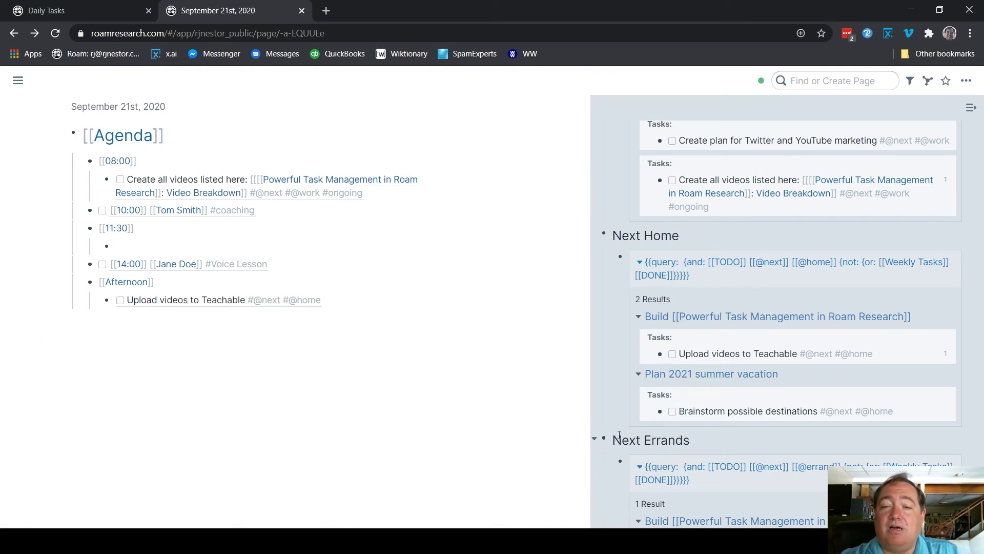
{"action": "right_click", "coordinate": [661, 419]}
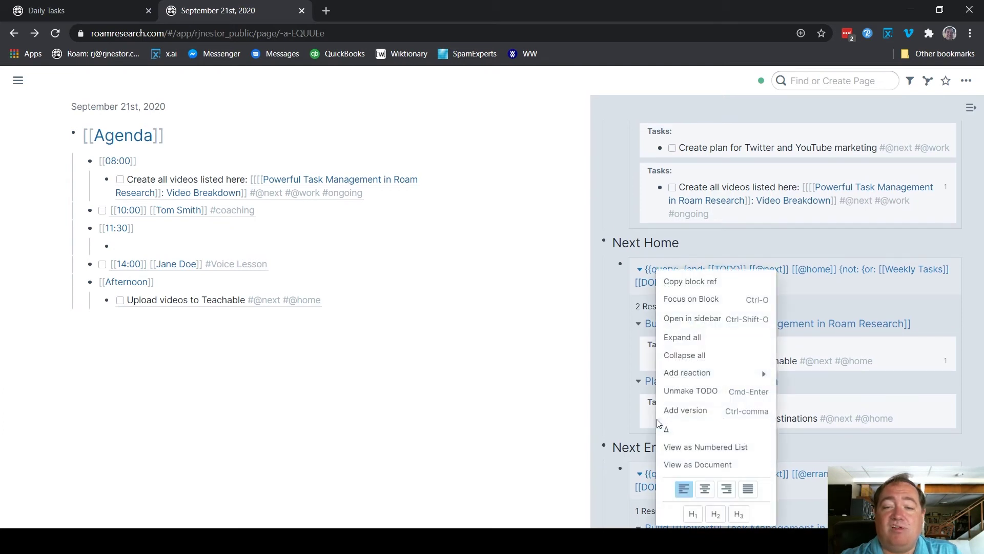
{"action": "left_click", "coordinate": [531, 275]}
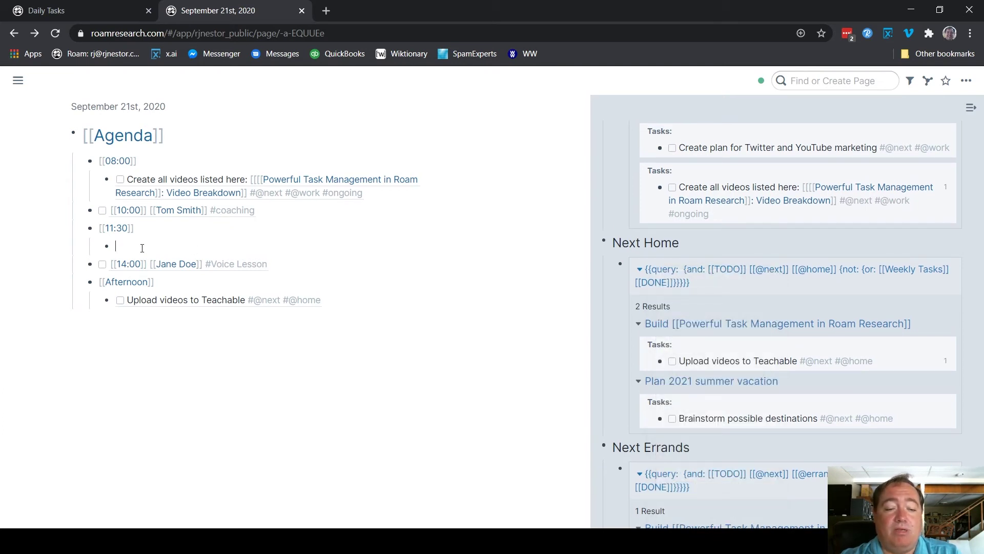
{"action": "key", "text": "ctrl+v"}
{"action": "left_click", "coordinate": [18, 281]}
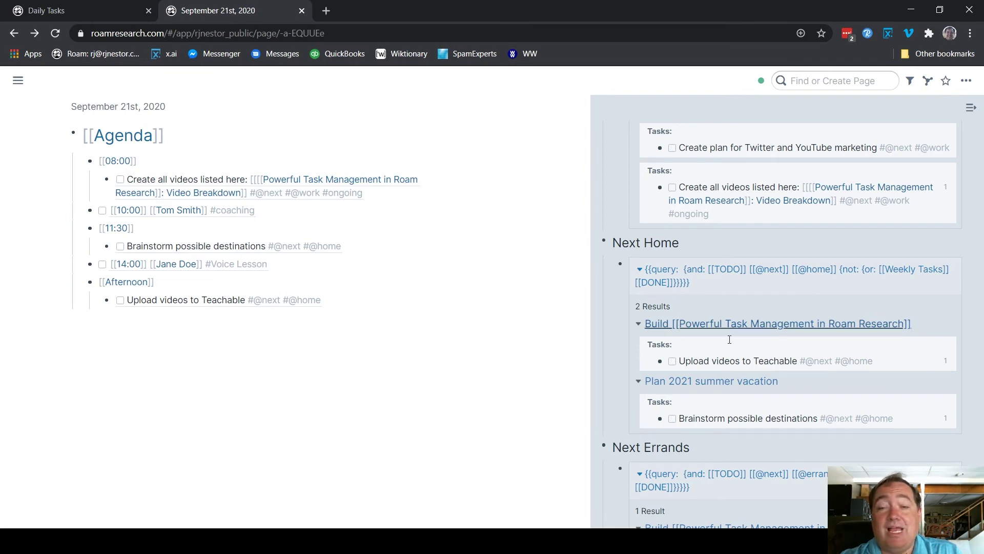
Add a reference to the Buy a new camera lens errand under Afternoon
{"action": "scroll", "coordinate": [717, 328], "scroll_direction": "up", "scroll_amount": 3}
{"action": "scroll", "coordinate": [722, 393], "scroll_direction": "down", "scroll_amount": 4}
{"action": "scroll", "coordinate": [722, 393], "scroll_direction": "up", "scroll_amount": 4}
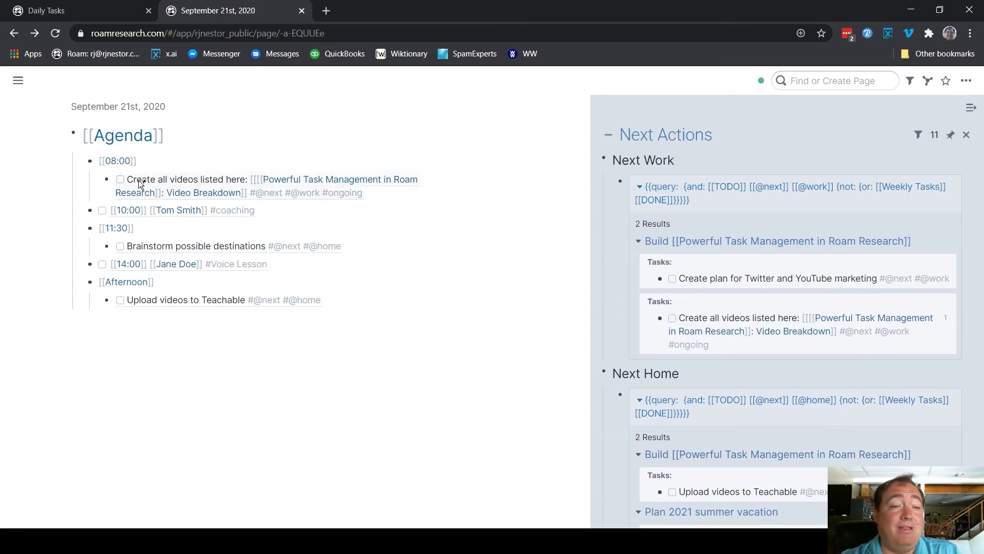
{"action": "scroll", "coordinate": [622, 383], "scroll_direction": "down", "scroll_amount": 4}
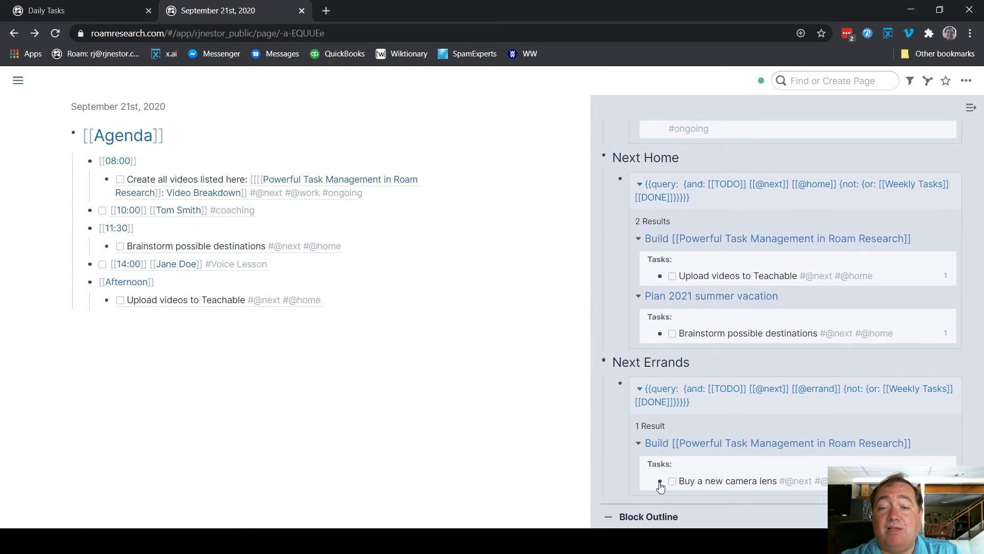
{"action": "right_click", "coordinate": [660, 482]}
{"action": "left_click", "coordinate": [694, 281]}
{"action": "left_click", "coordinate": [336, 296]}
{"action": "key", "text": "ctrl+a"}
{"action": "key", "text": "ctrl+v"}
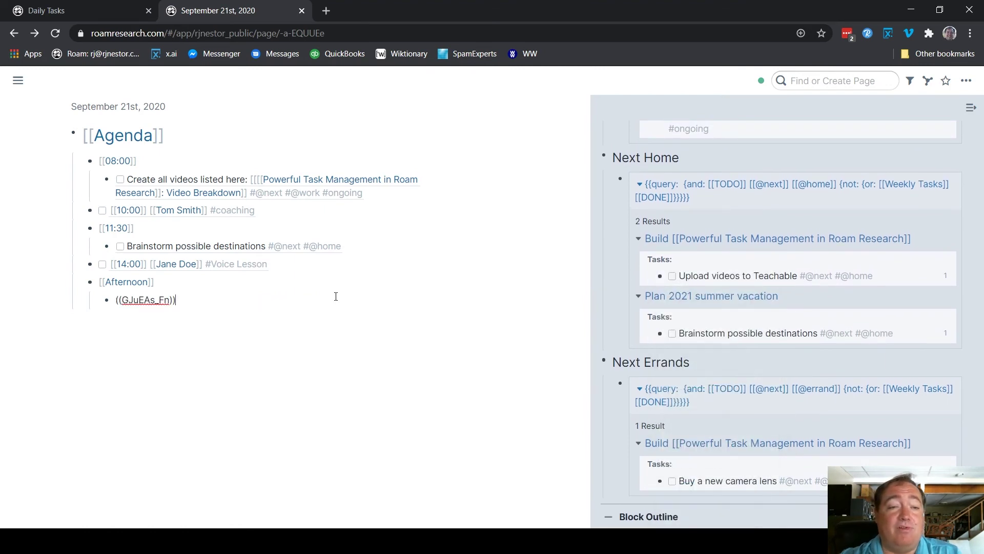
{"action": "key", "text": "Return"}
{"action": "key", "text": "ctrl+v"}
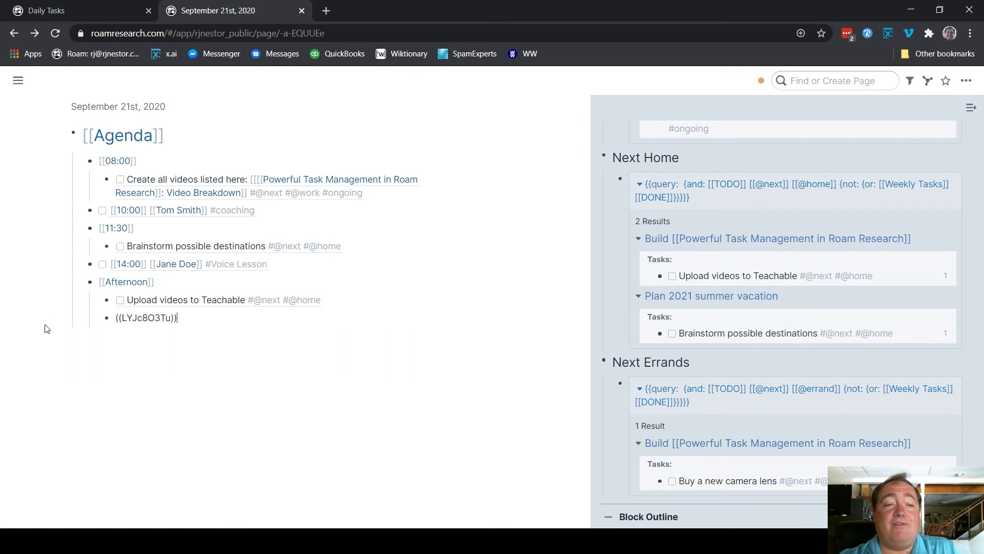
{"action": "left_click", "coordinate": [46, 341]}
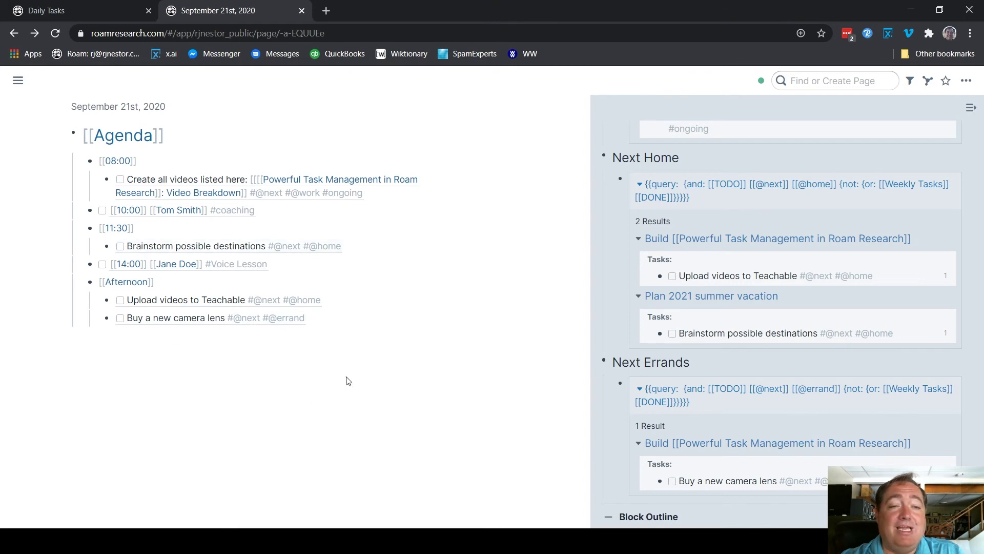
Tick Brainstorm possible destinations as done under 11:30, leaving it checked
{"action": "left_click", "coordinate": [121, 246]}
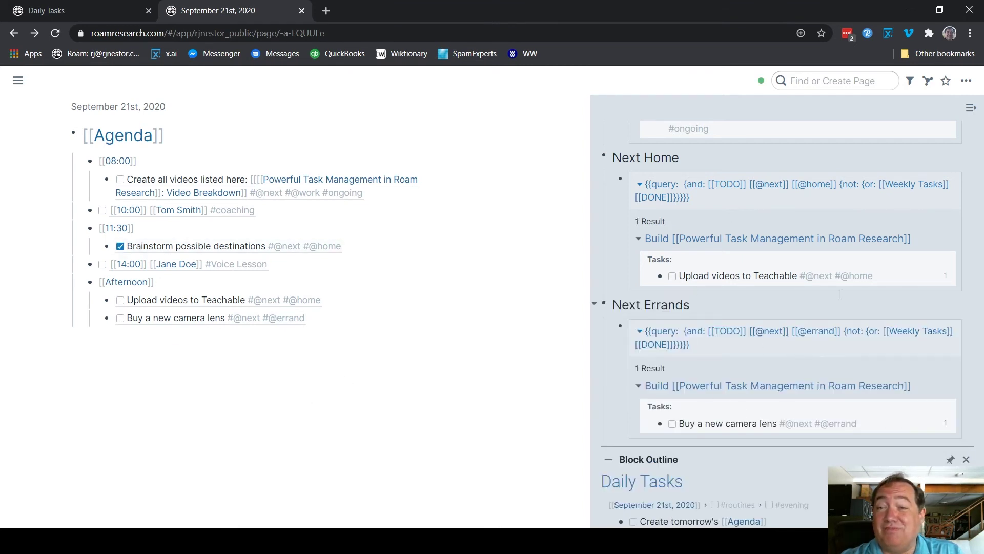
{"action": "left_click", "coordinate": [121, 246]}
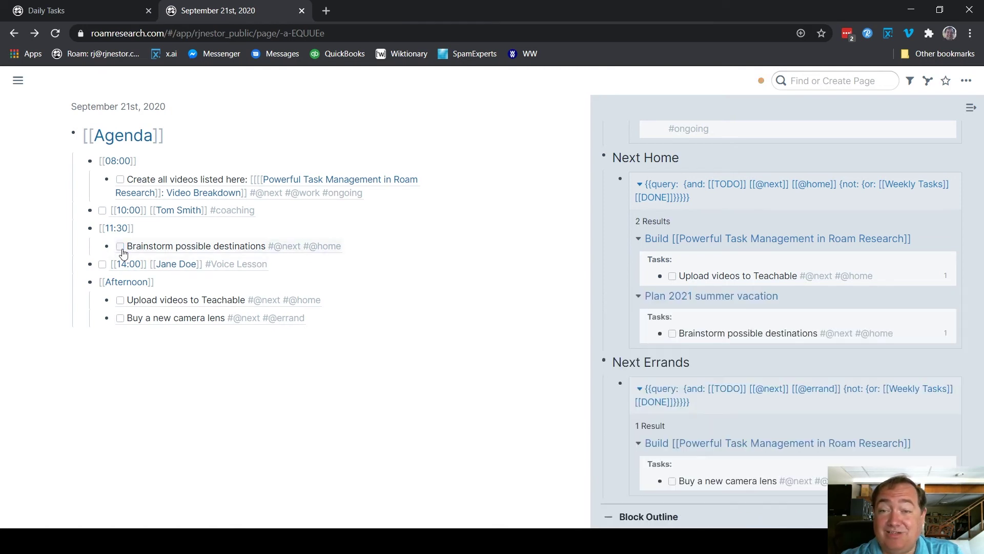
{"action": "left_click", "coordinate": [672, 333]}
{"action": "left_click", "coordinate": [121, 247]}
{"action": "left_click", "coordinate": [121, 246]}
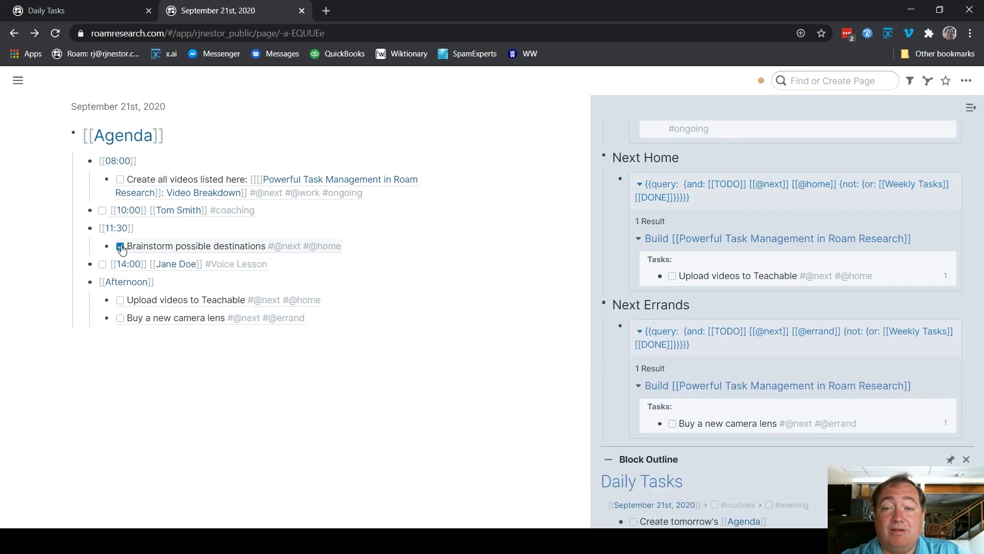
{"action": "left_click", "coordinate": [120, 247]}
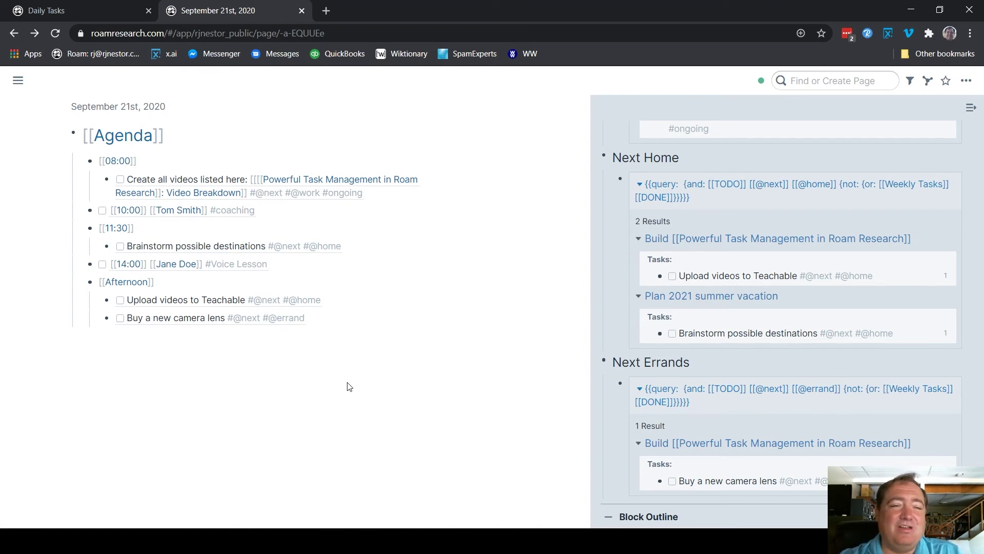
{"action": "left_click", "coordinate": [120, 247]}
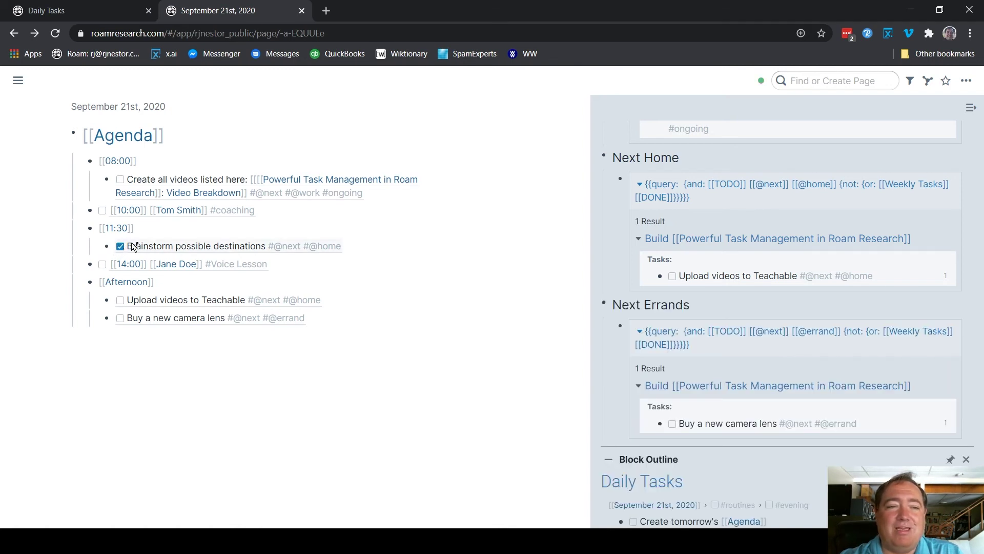
Visit the original Brainstorm block and its Plan 2021 summer vacation page, then return to September 21st
{"action": "right_click", "coordinate": [164, 248]}
{"action": "left_click", "coordinate": [206, 136]}
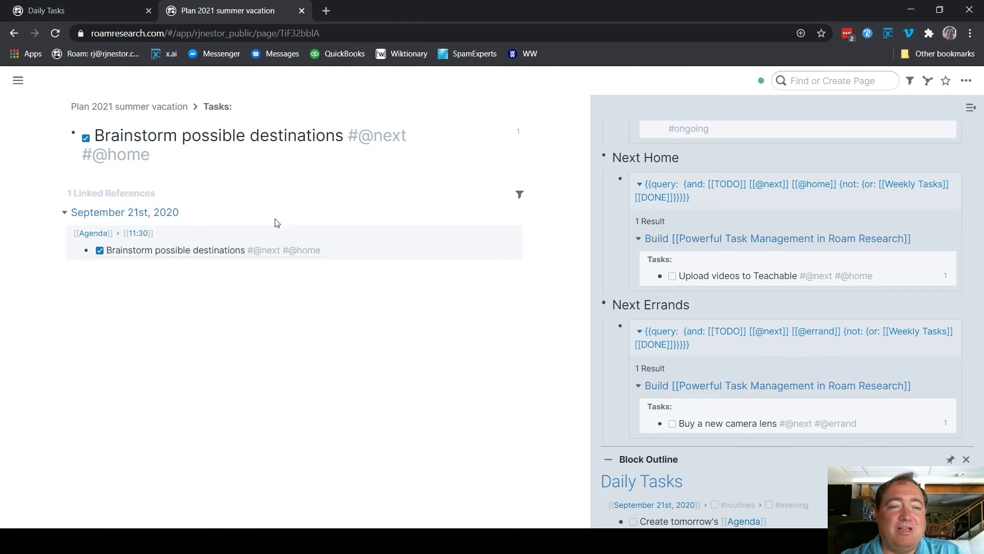
{"action": "left_click", "coordinate": [92, 106]}
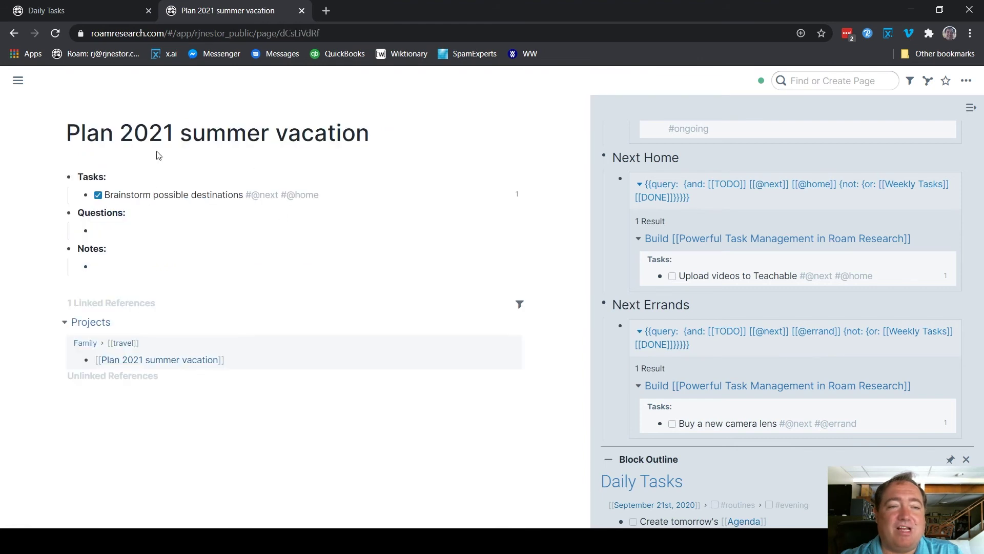
{"action": "left_click", "coordinate": [13, 34]}
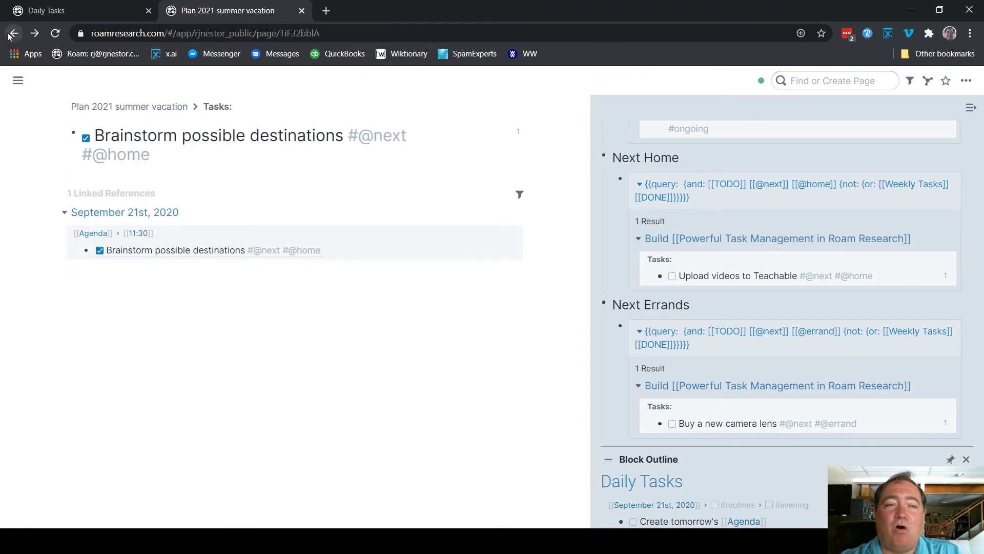
{"action": "left_click", "coordinate": [12, 34]}
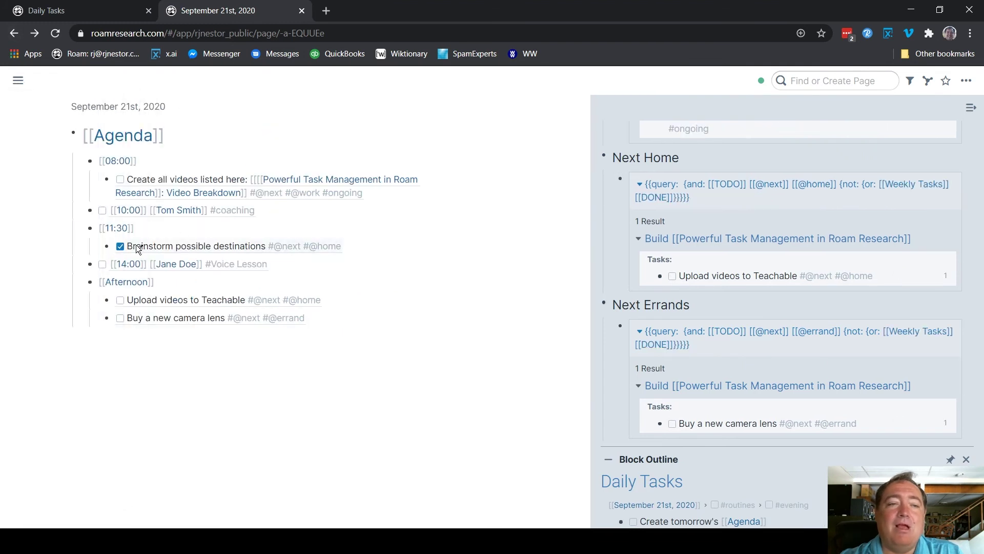
Untick the Brainstorm possible destinations checkbox under 11:30
{"action": "left_click", "coordinate": [120, 246]}
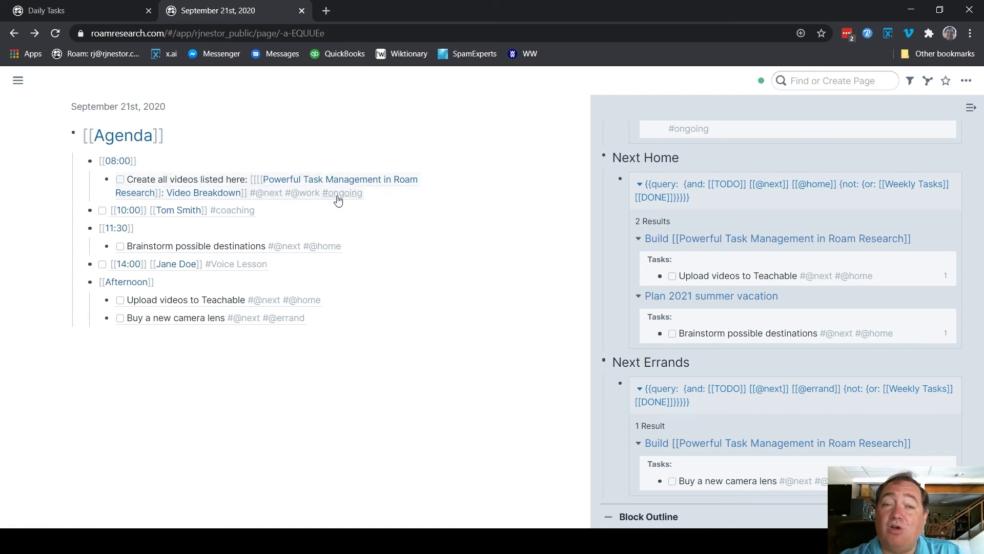
Prefix the 08:00 Create all videos reference with 'Work on ' and make it a TODO
{"action": "left_click", "coordinate": [384, 193]}
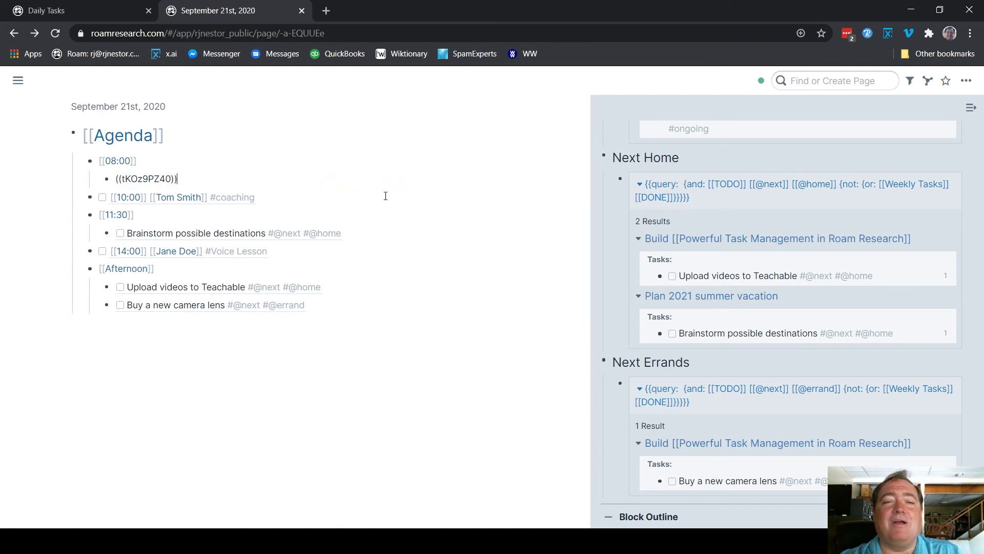
{"action": "key", "text": "Home"}
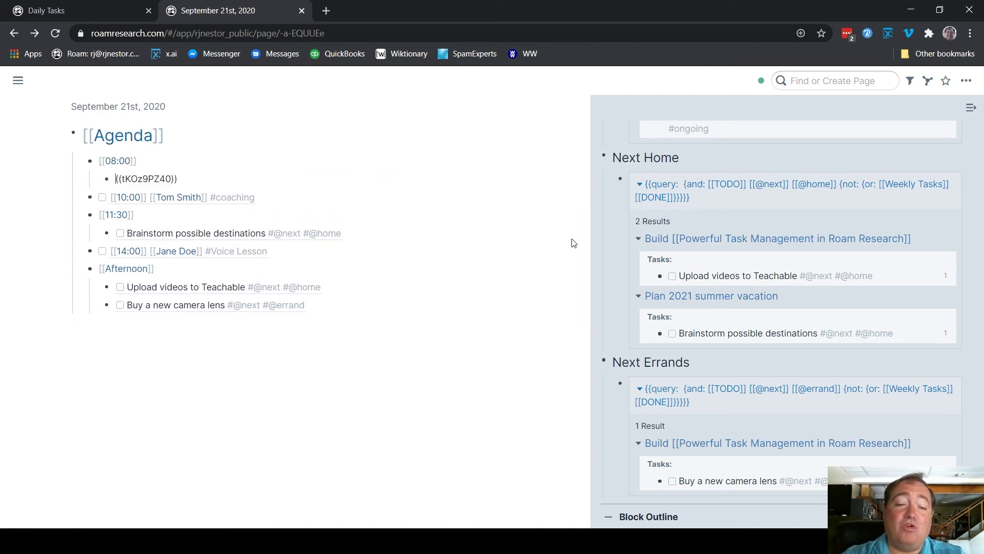
{"action": "type", "text": "Wor"}
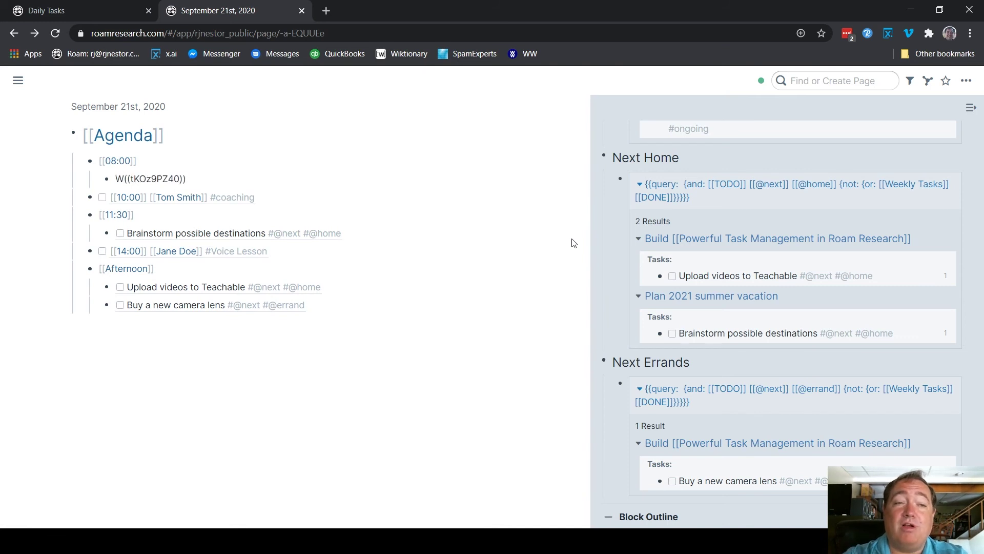
{"action": "type", "text": "k on"}
{"action": "key", "text": "ctrl+Return"}
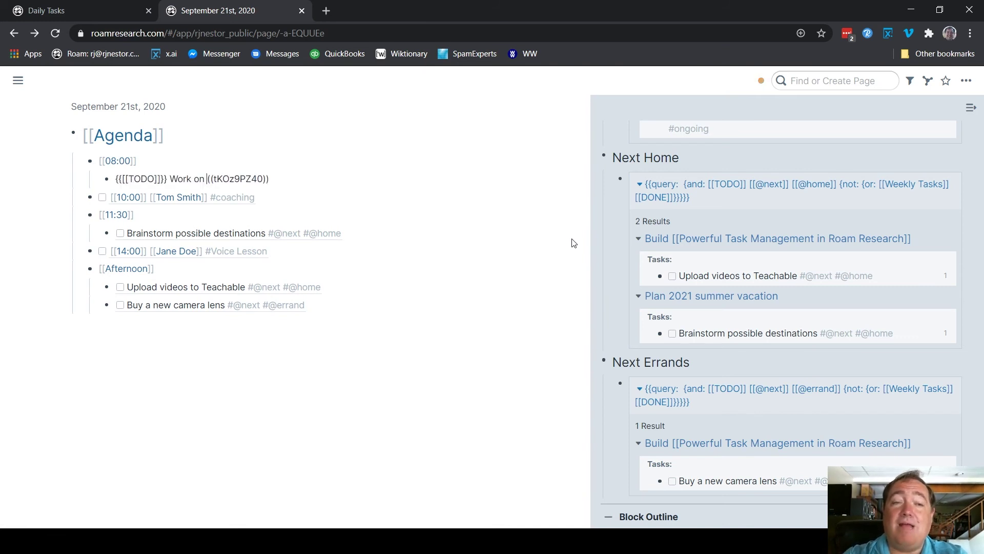
{"action": "left_click", "coordinate": [57, 324]}
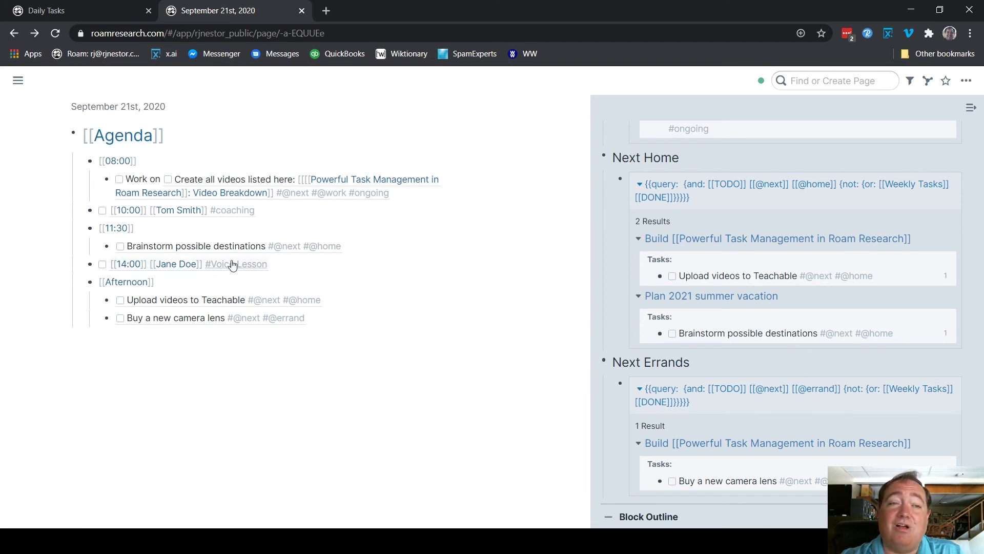
Check the Work on task, leaving the referenced Create all videos task unticked
{"action": "left_click", "coordinate": [119, 181]}
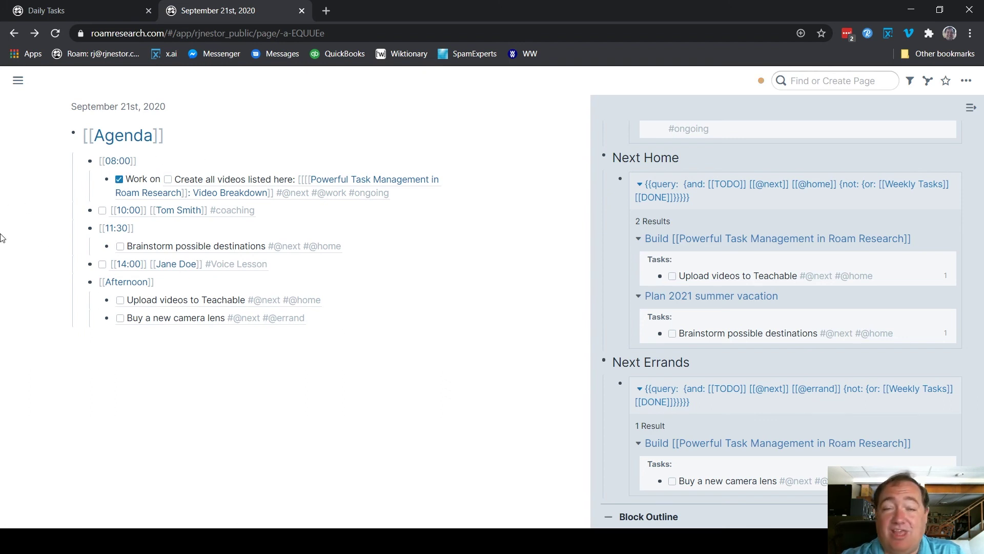
{"action": "left_click", "coordinate": [168, 179]}
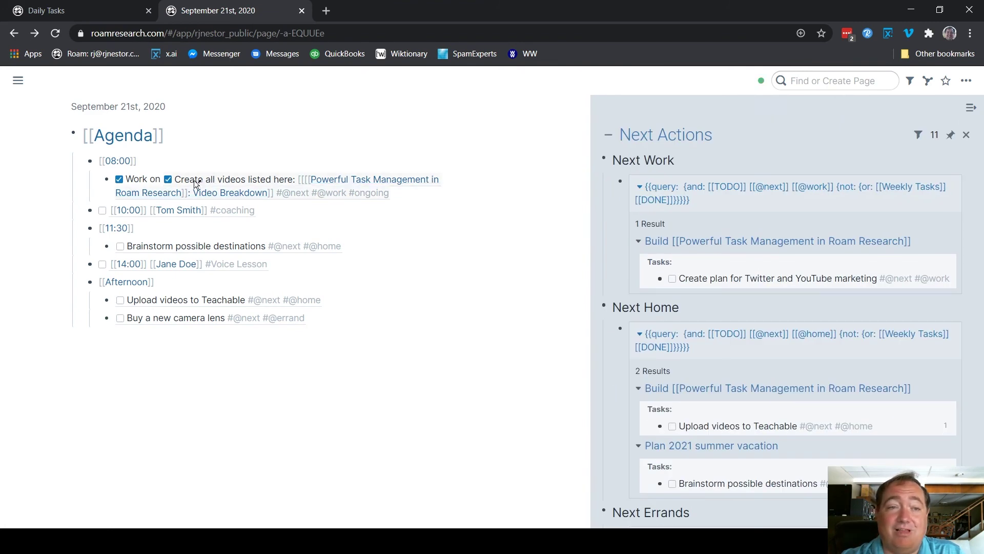
{"action": "left_click", "coordinate": [168, 180]}
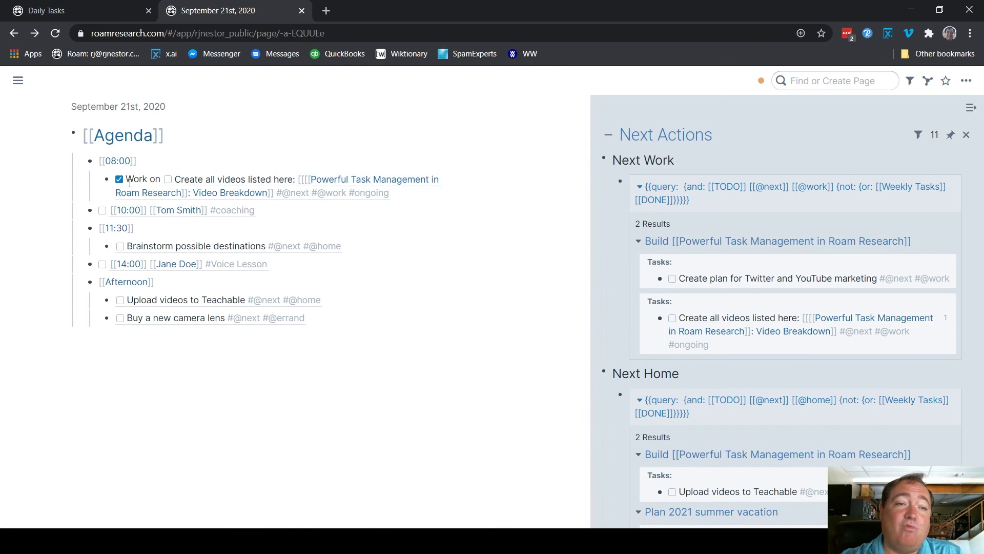
{"action": "right_click", "coordinate": [235, 182]}
Zoom into the referenced Create all videos block, then return to the September 21st page
{"action": "left_click", "coordinate": [241, 210]}
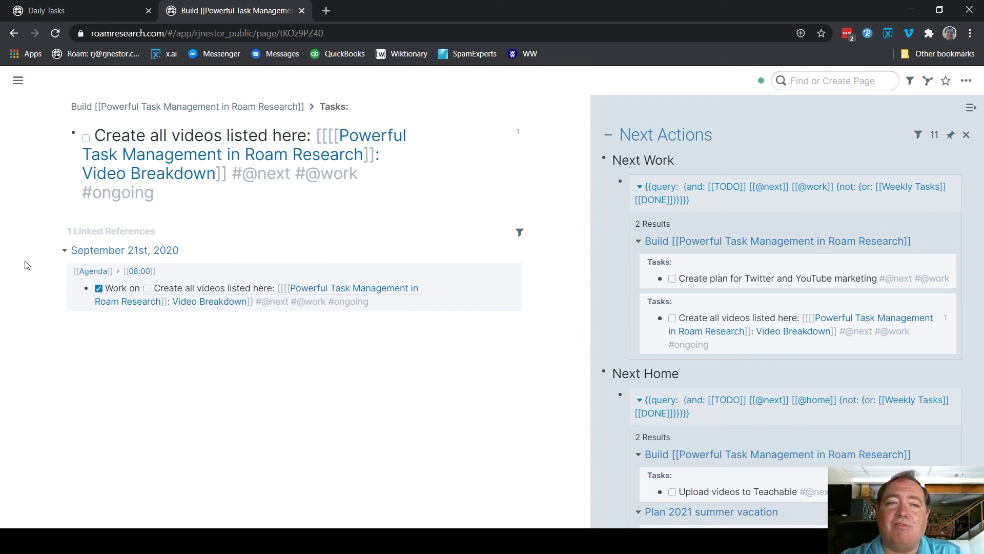
{"action": "left_click", "coordinate": [13, 34]}
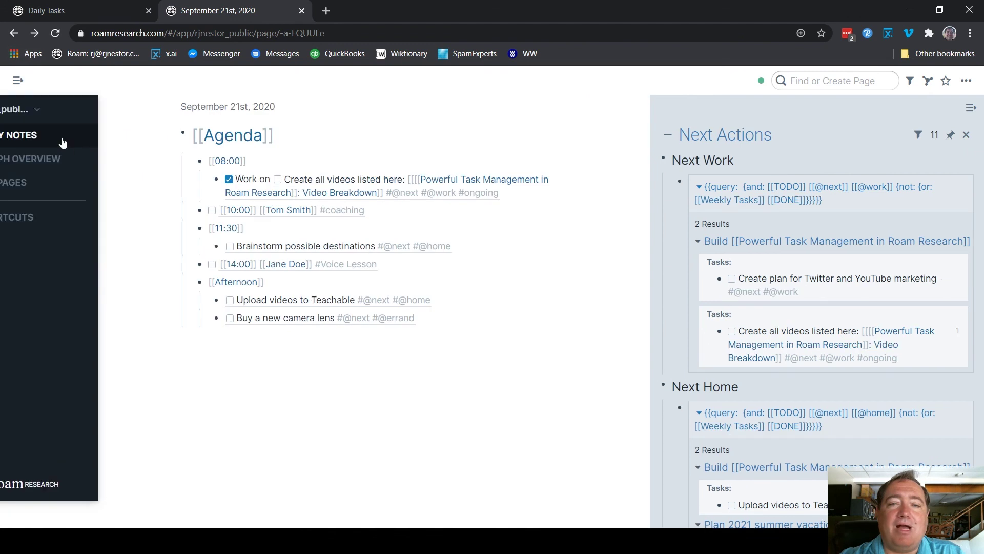
Close Next Actions, tick Review Next Actions, open Projects: Active in the sidebar, then Complete wills
{"action": "left_click", "coordinate": [967, 135]}
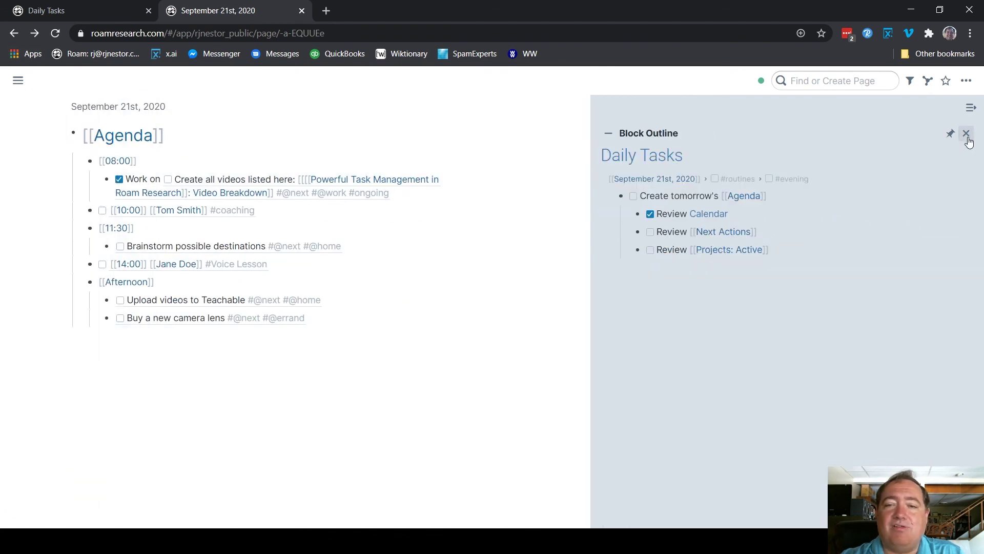
{"action": "left_click", "coordinate": [650, 233]}
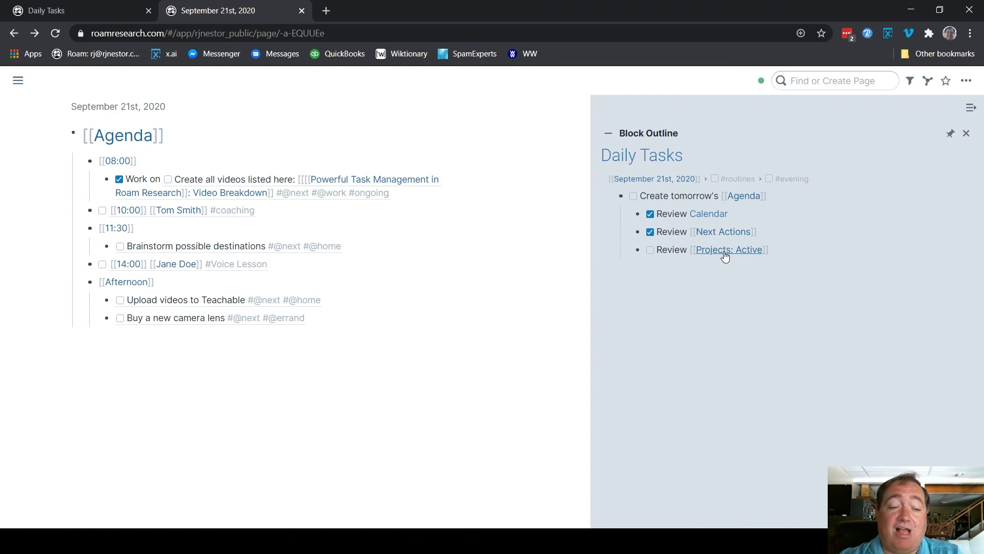
{"action": "left_click", "coordinate": [725, 254], "text": "shift"}
{"action": "left_click", "coordinate": [496, 340]}
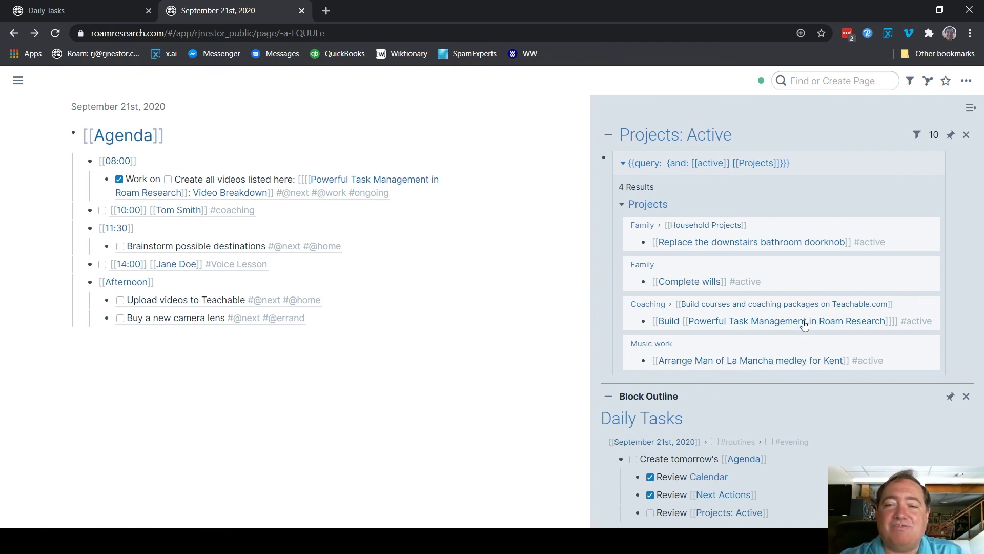
{"action": "left_click", "coordinate": [689, 282]}
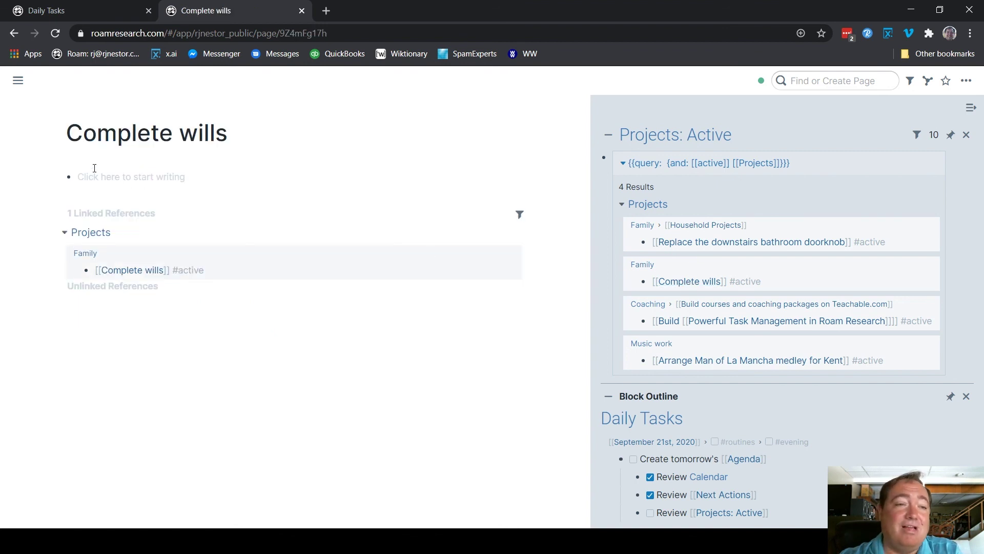
Return to the September 21st daily note and tick Review Projects: Active
{"action": "left_click", "coordinate": [14, 32]}
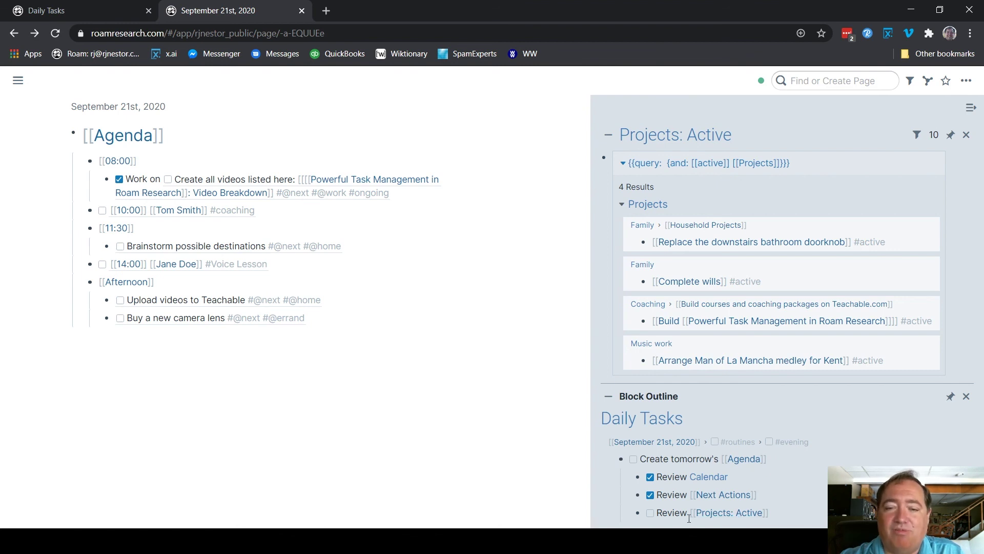
{"action": "left_click", "coordinate": [650, 513]}
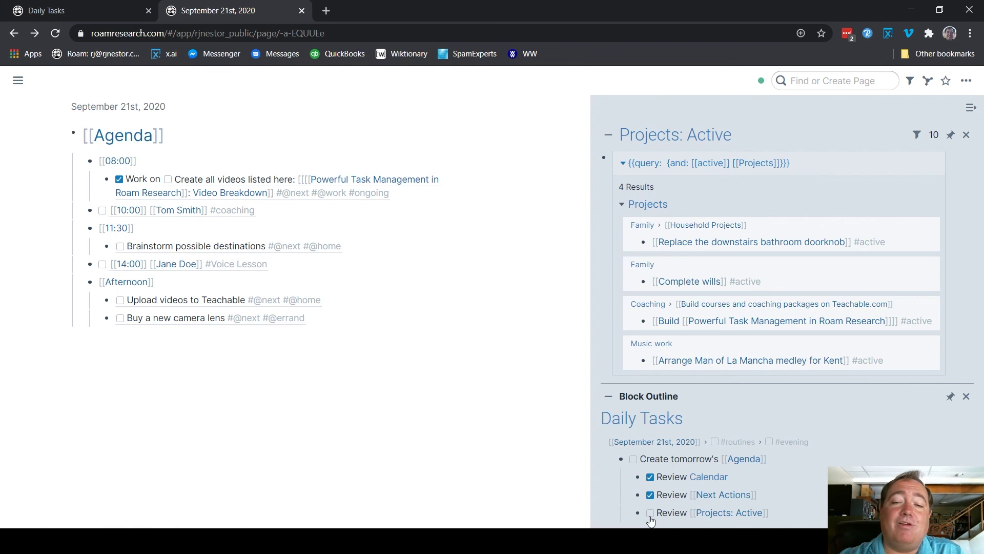